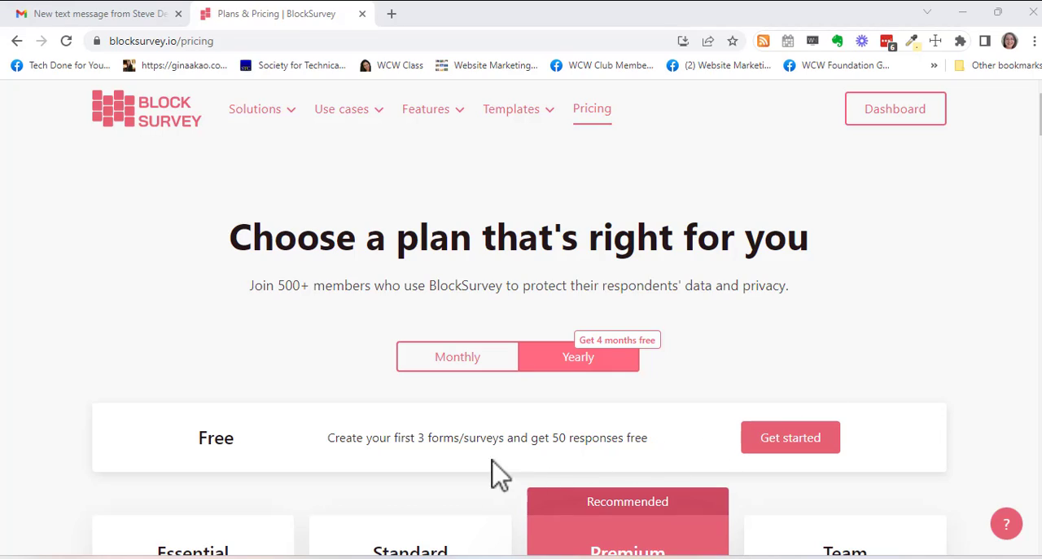
# - Load the page techdoneforyou.com/blocksurvey in the current browser tab
pyautogui.click(246, 41)
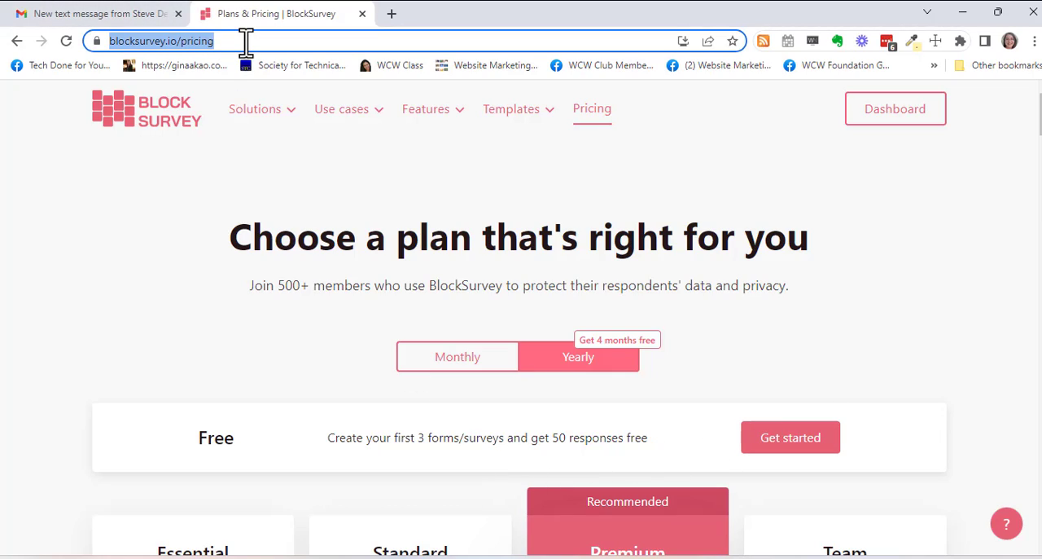
pyautogui.write('tech')
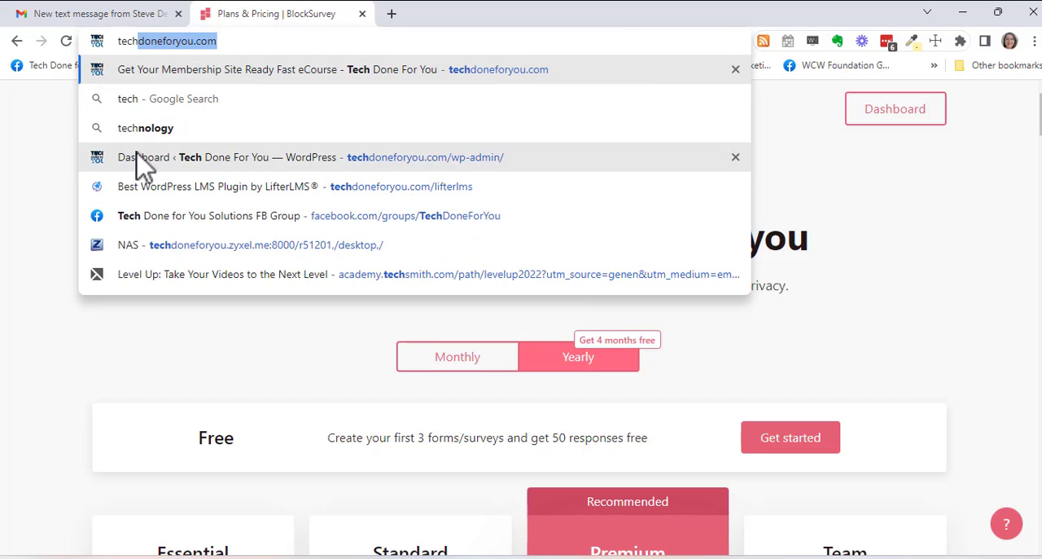
pyautogui.write('doneforyou.com/lif')
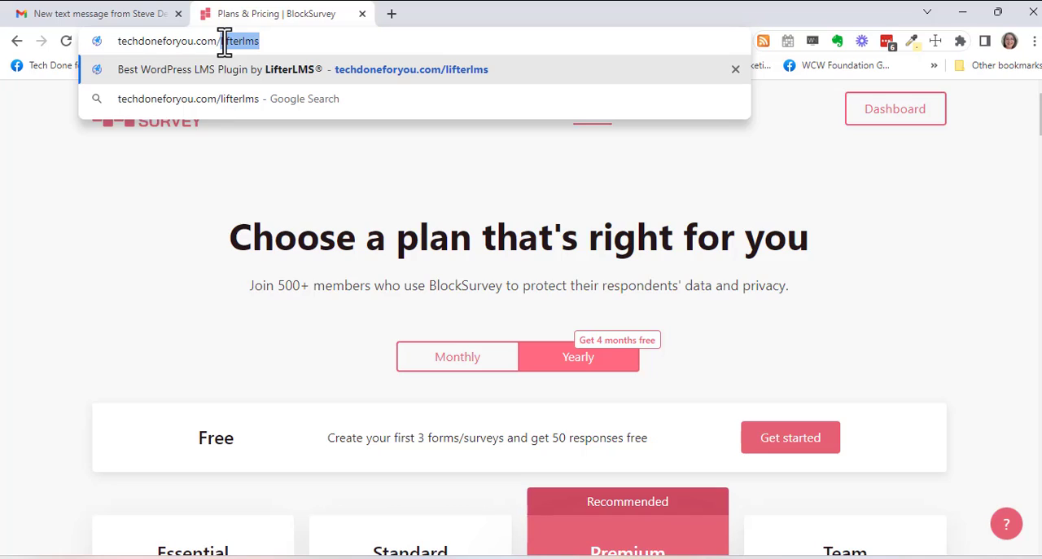
pyautogui.write('blocks')
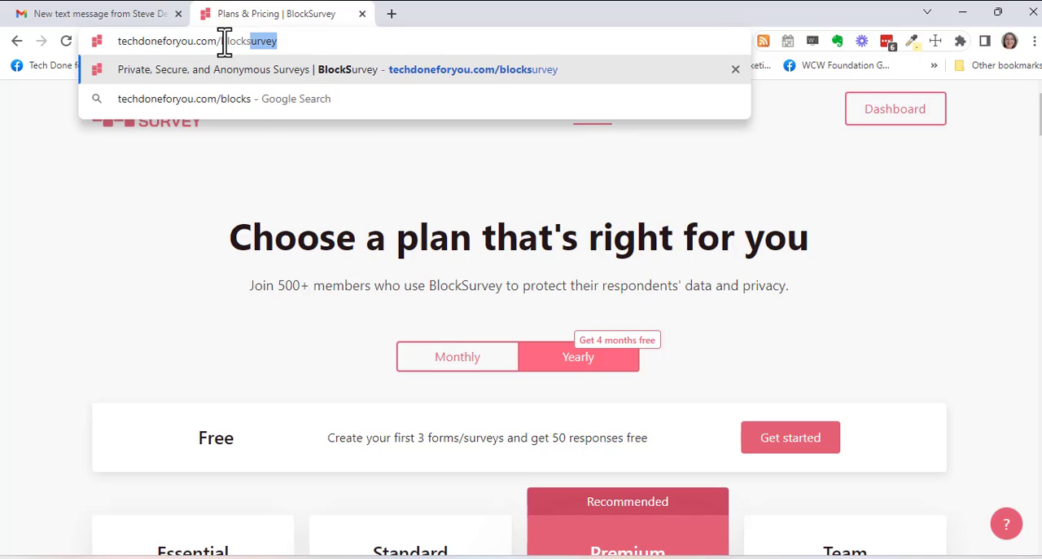
pyautogui.write('urvey')
pyautogui.press('Return')
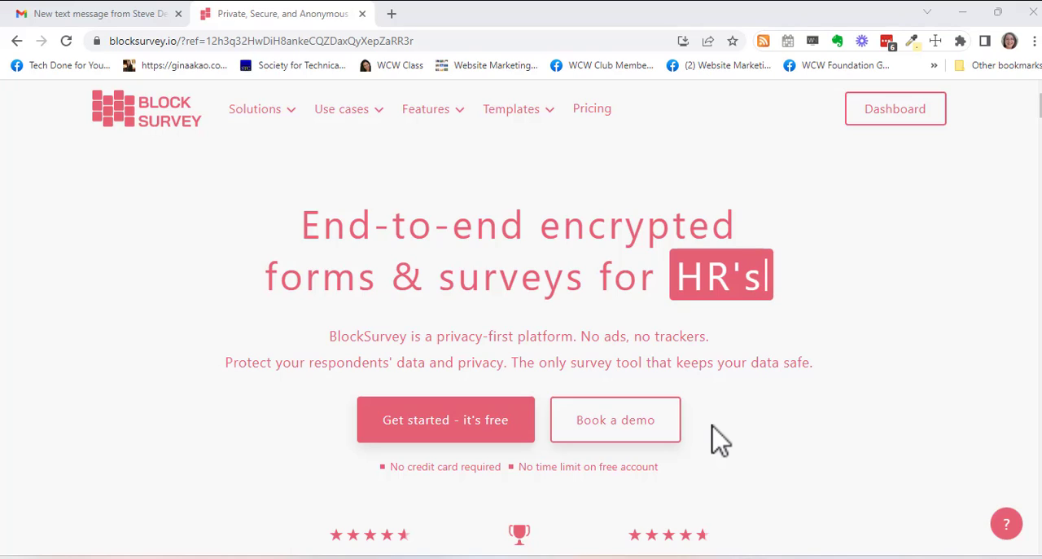
# - Skim the home page, then open the pricing page and look over the plan cards from Free to Team
pyautogui.scroll(-1, 717, 433)
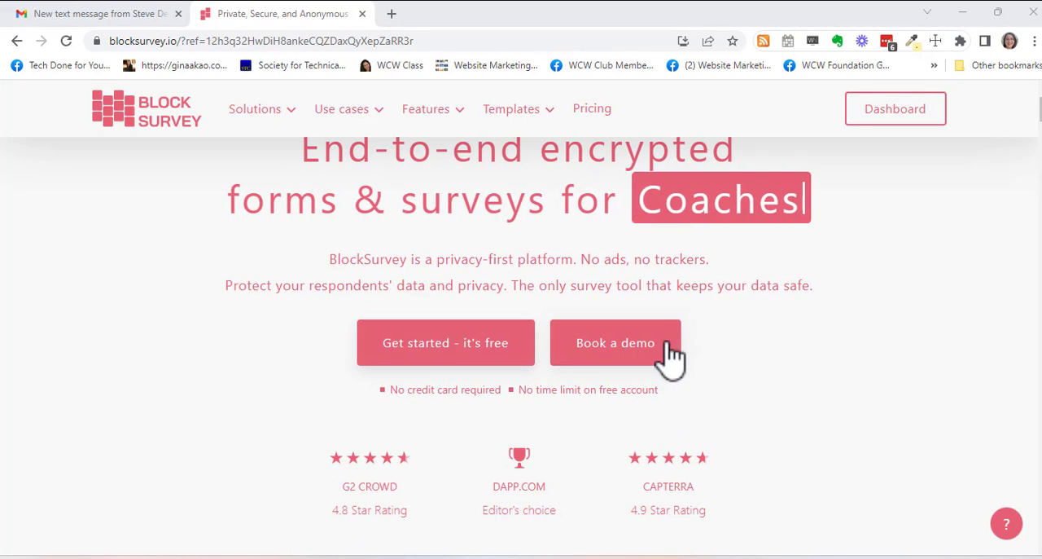
pyautogui.scroll(1, 842, 399)
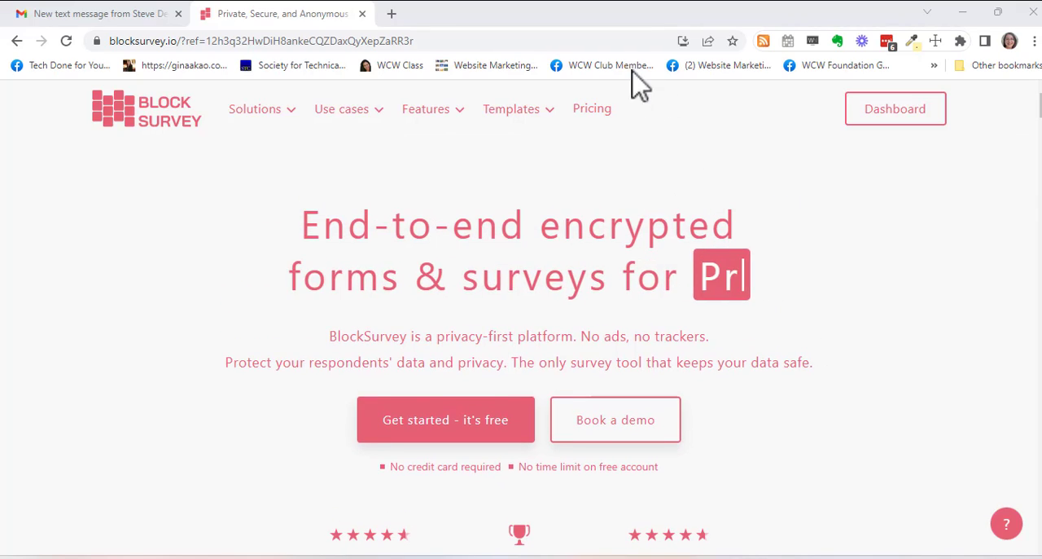
pyautogui.click(595, 111)
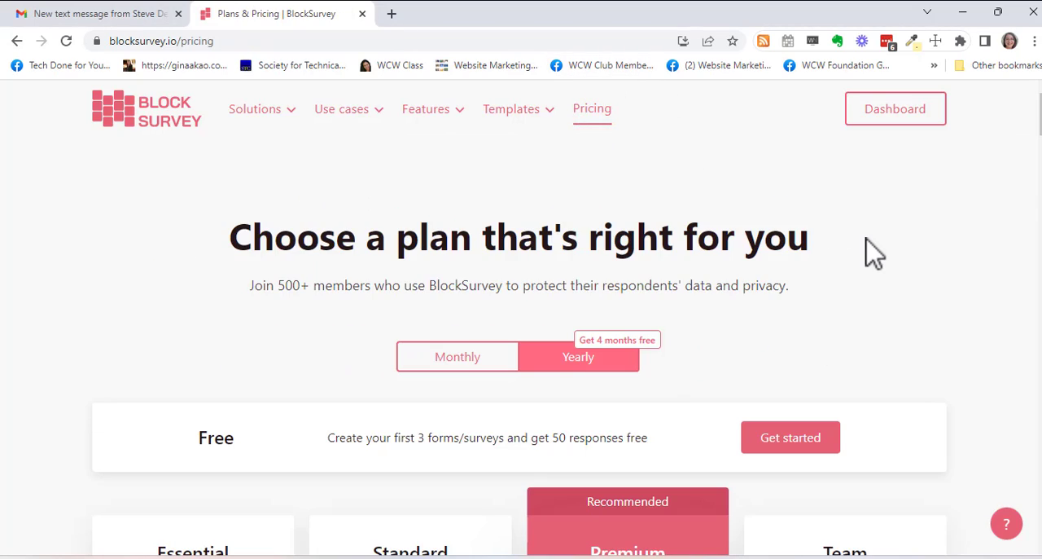
pyautogui.scroll(-3, 873, 254)
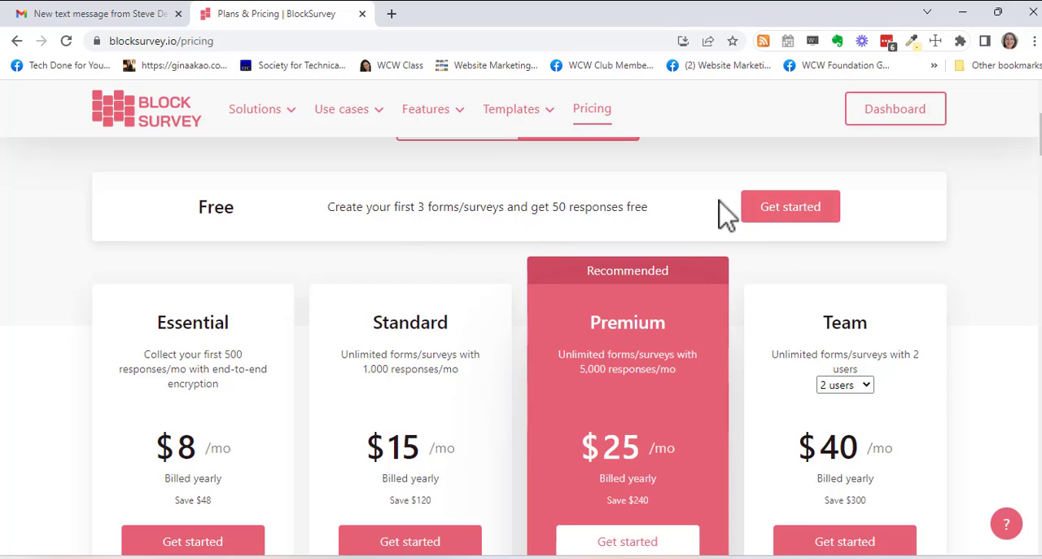
pyautogui.scroll(-1, 666, 218)
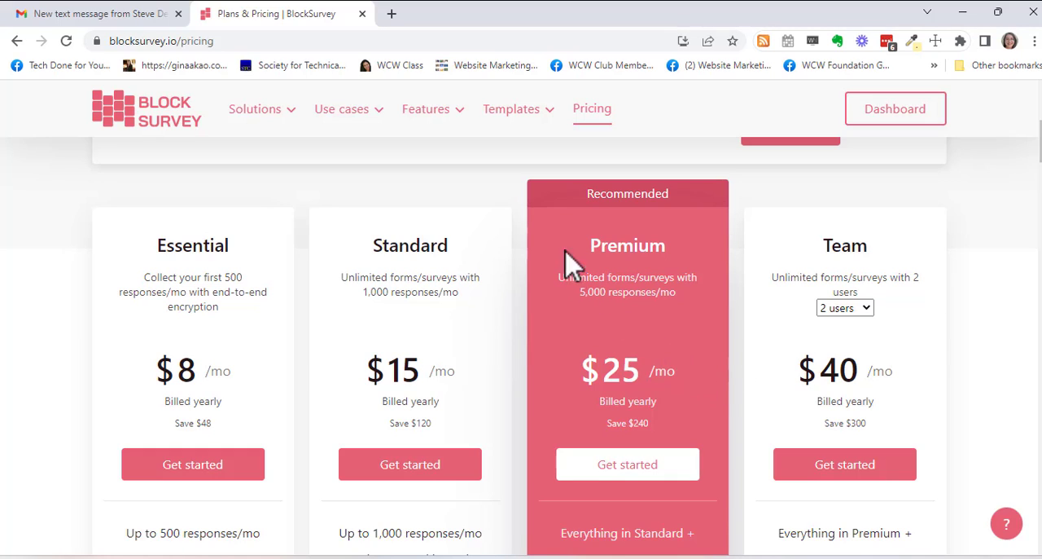
pyautogui.scroll(-1, 245, 349)
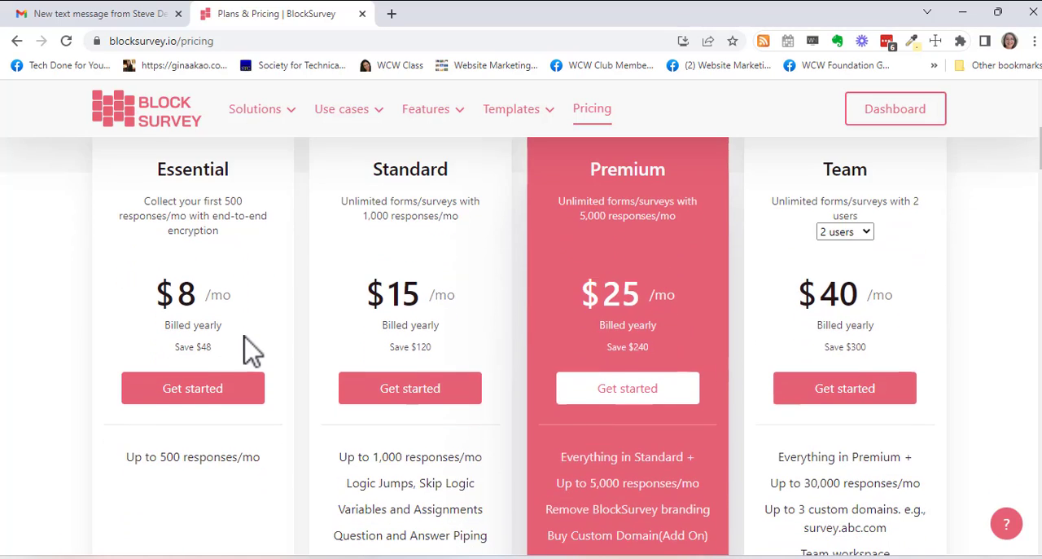
# - Switch the plan prices to monthly and back to yearly billing, then compare the four paid plans
pyautogui.scroll(1, 277, 349)
pyautogui.scroll(3, 521, 289)
pyautogui.click(473, 285)
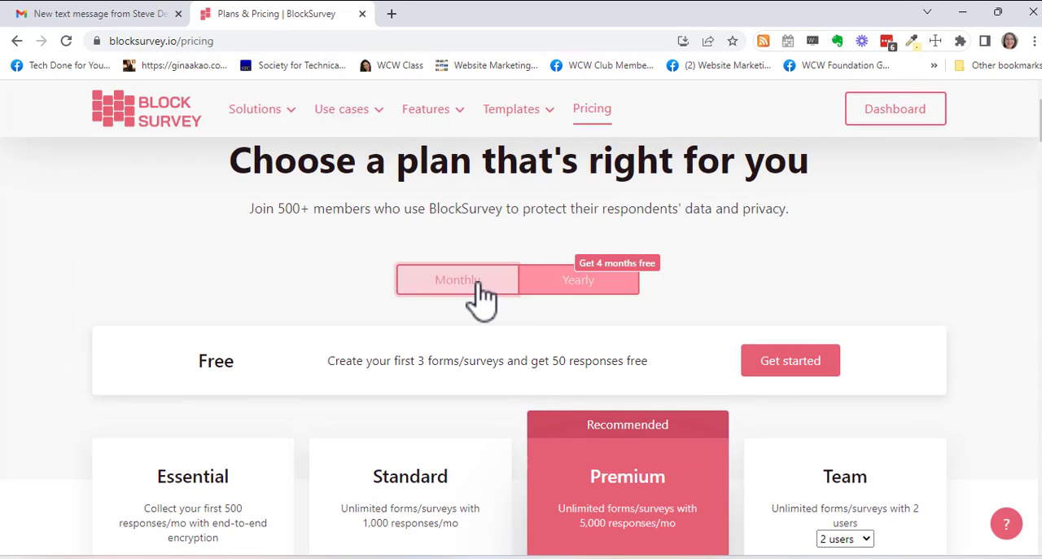
pyautogui.click(587, 289)
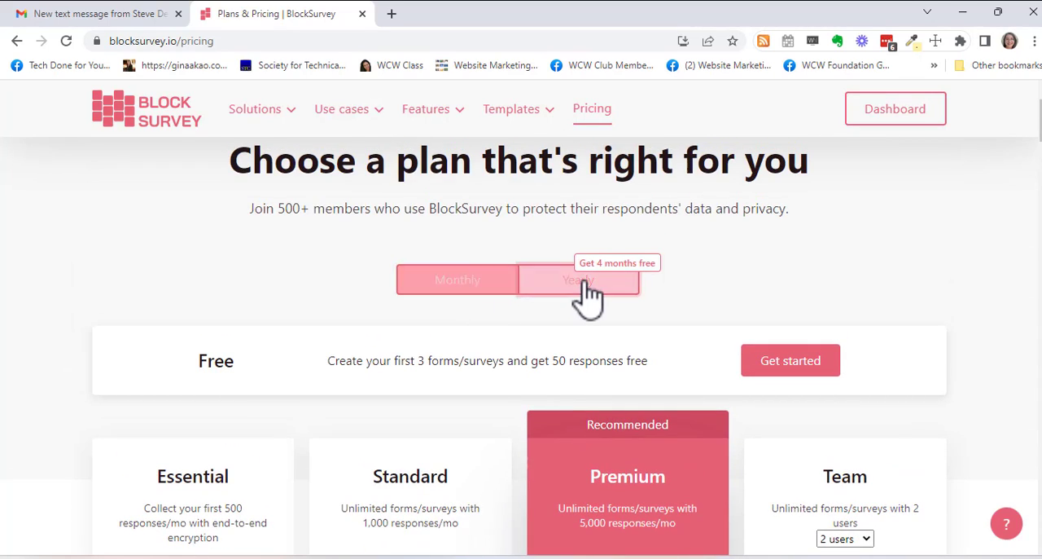
pyautogui.scroll(-1, 603, 338)
pyautogui.scroll(-3, 607, 342)
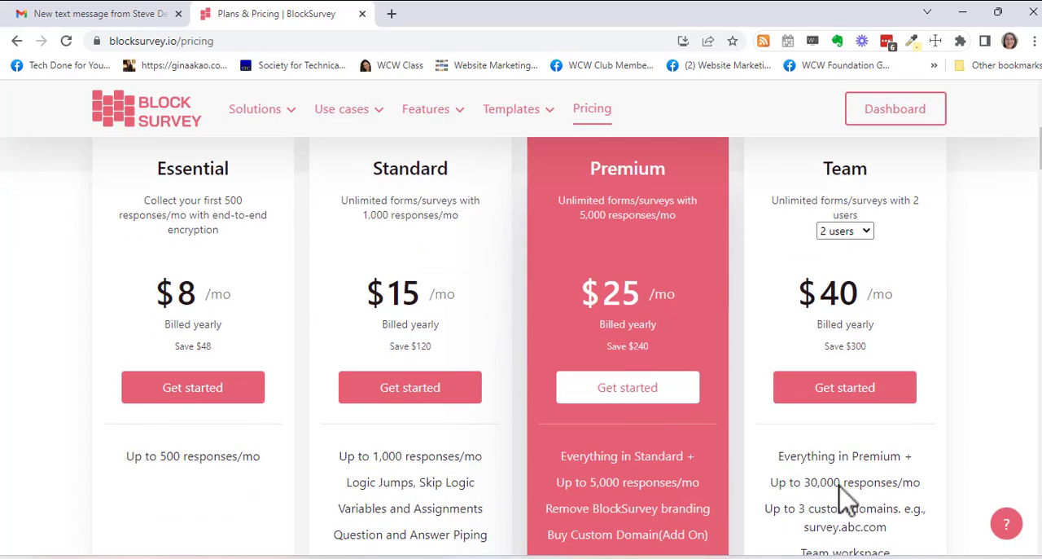
pyautogui.click(855, 557)
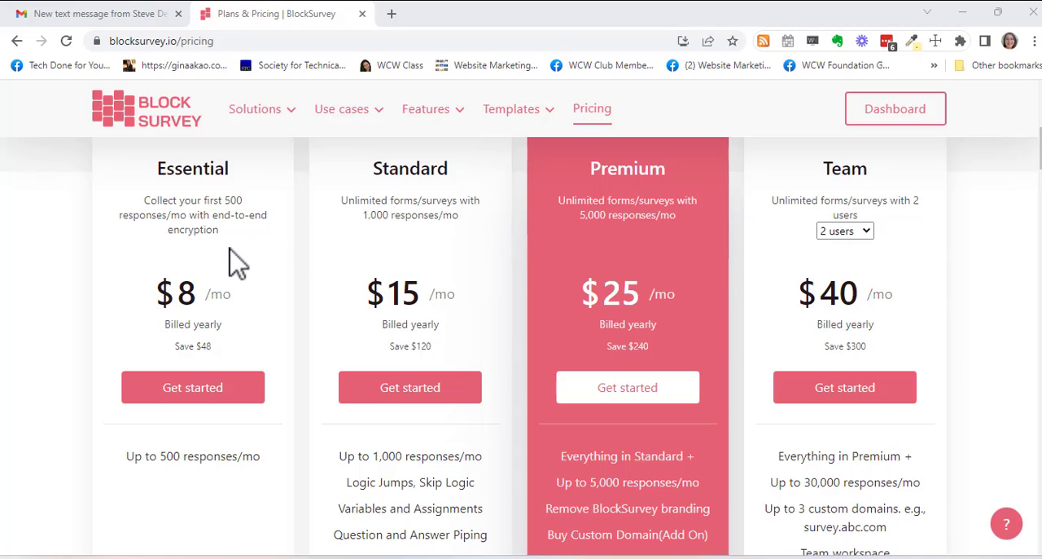
# - Examine the response limits and features of every plan, from Free through Enterprise
pyautogui.scroll(3, 539, 308)
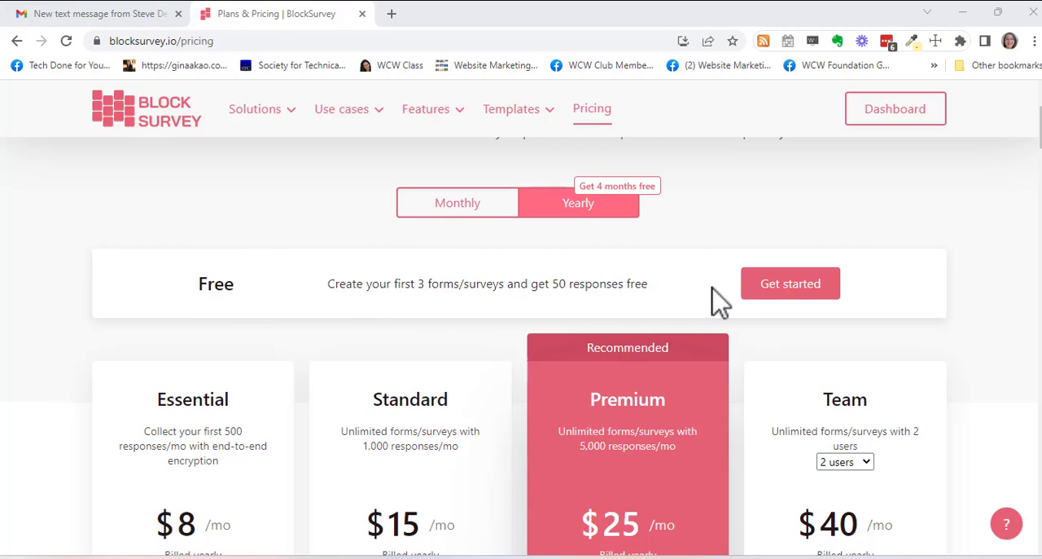
pyautogui.scroll(-3, 684, 297)
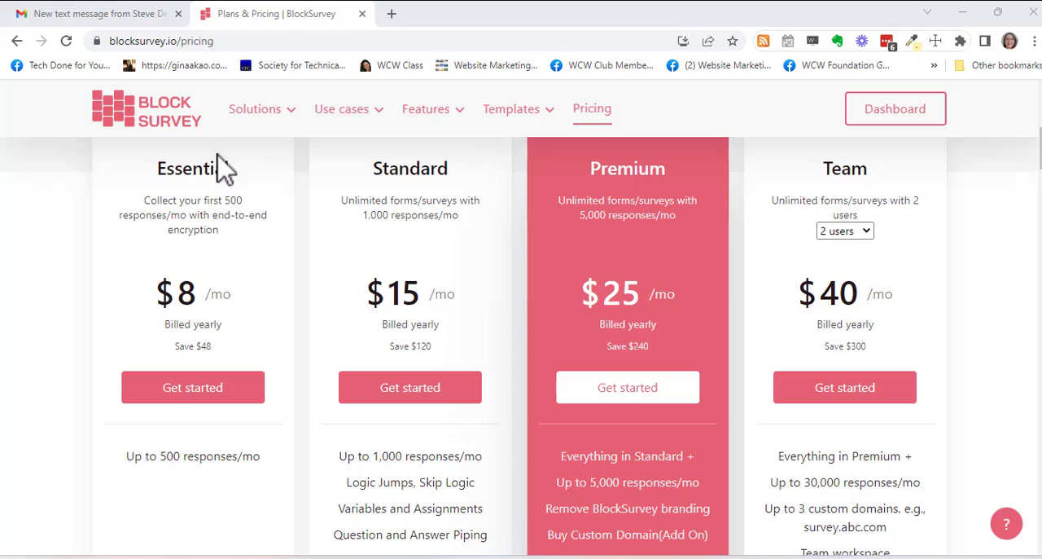
pyautogui.scroll(-1, 260, 297)
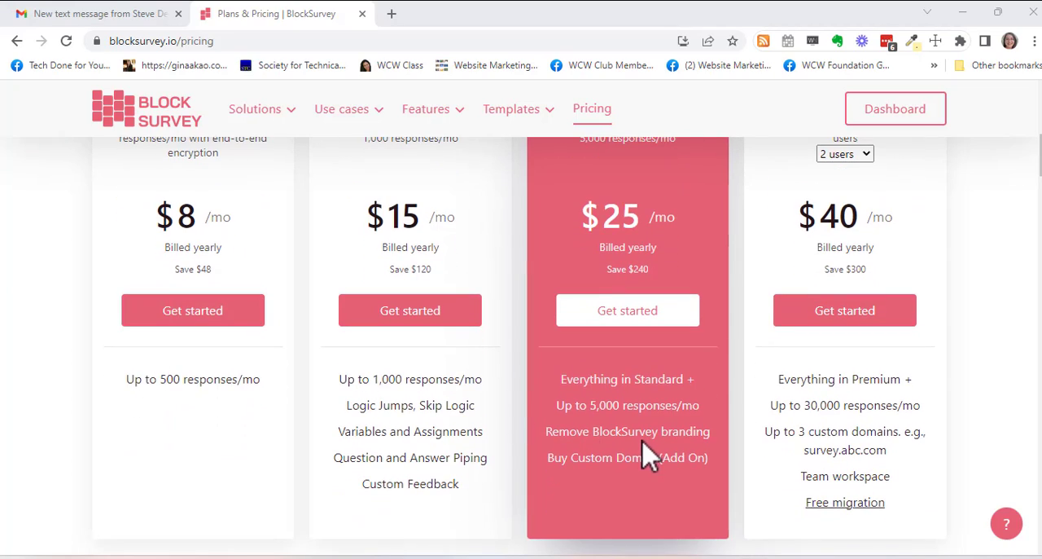
pyautogui.scroll(-2, 935, 442)
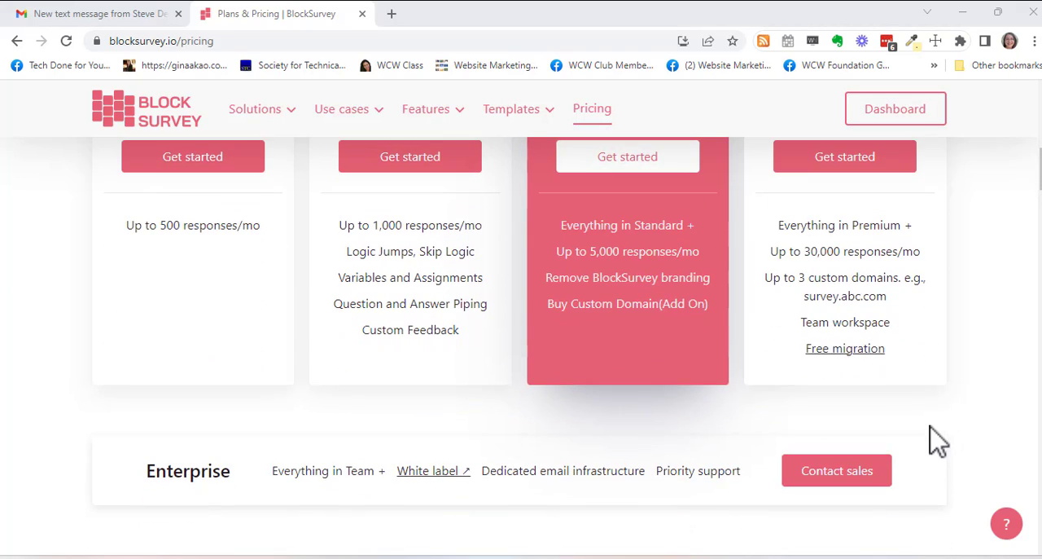
pyautogui.scroll(1, 931, 442)
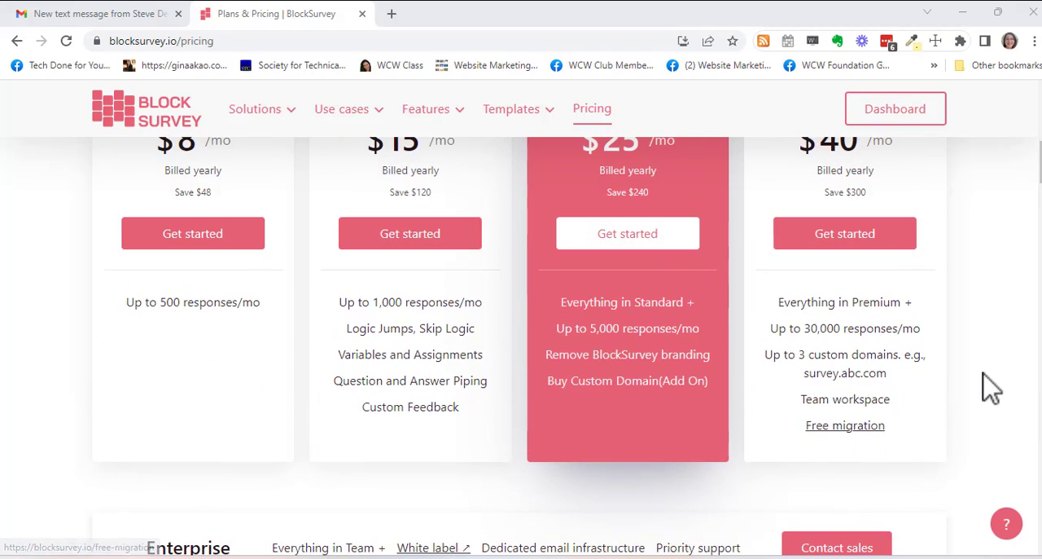
pyautogui.scroll(6, 989, 377)
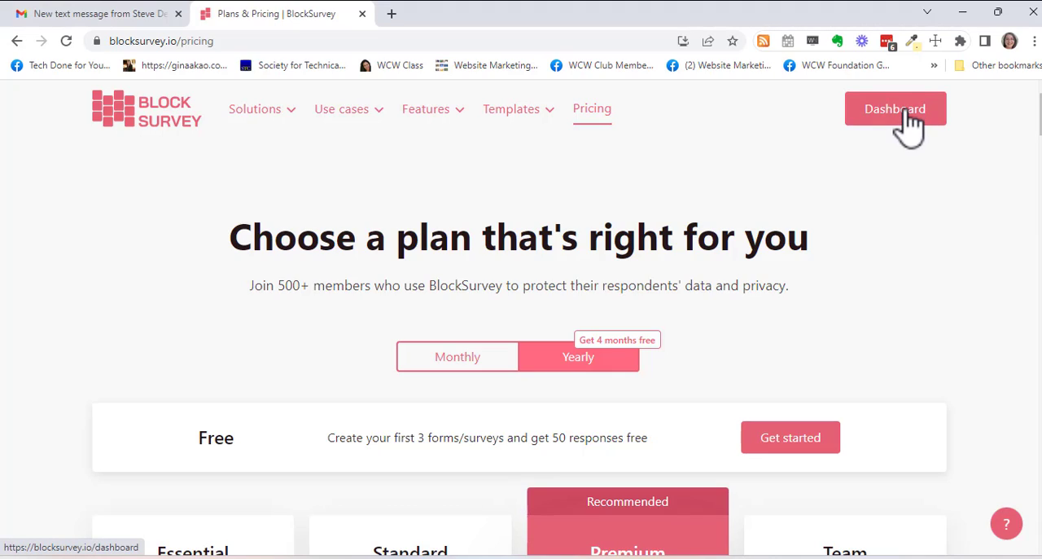
# - Open the dashboard and inspect the Outsourcing Survey's analytics report and its extra options, returning to the survey list
pyautogui.click(911, 126)
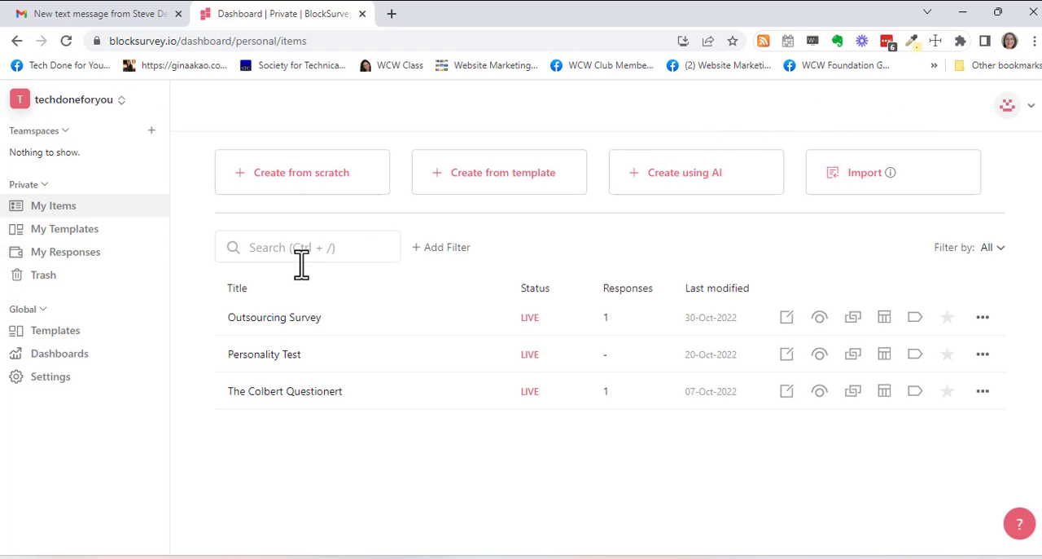
pyautogui.click(305, 330)
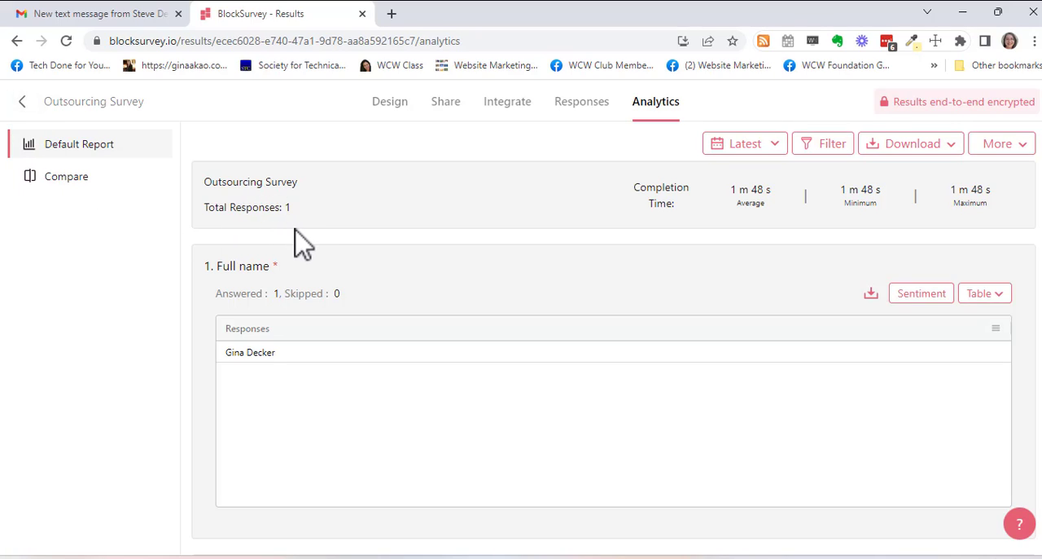
pyautogui.click(243, 353)
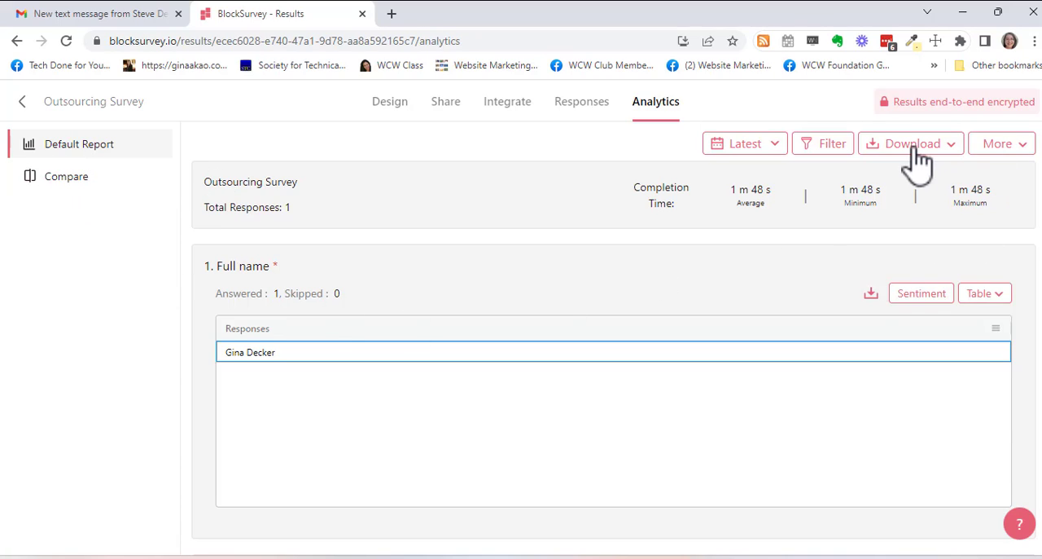
pyautogui.click(1026, 155)
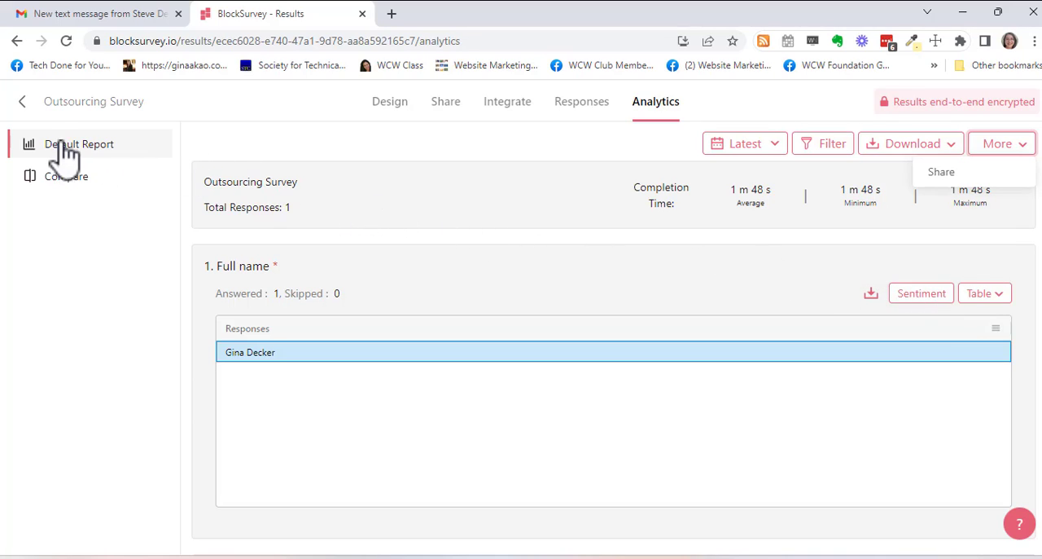
pyautogui.click(22, 101)
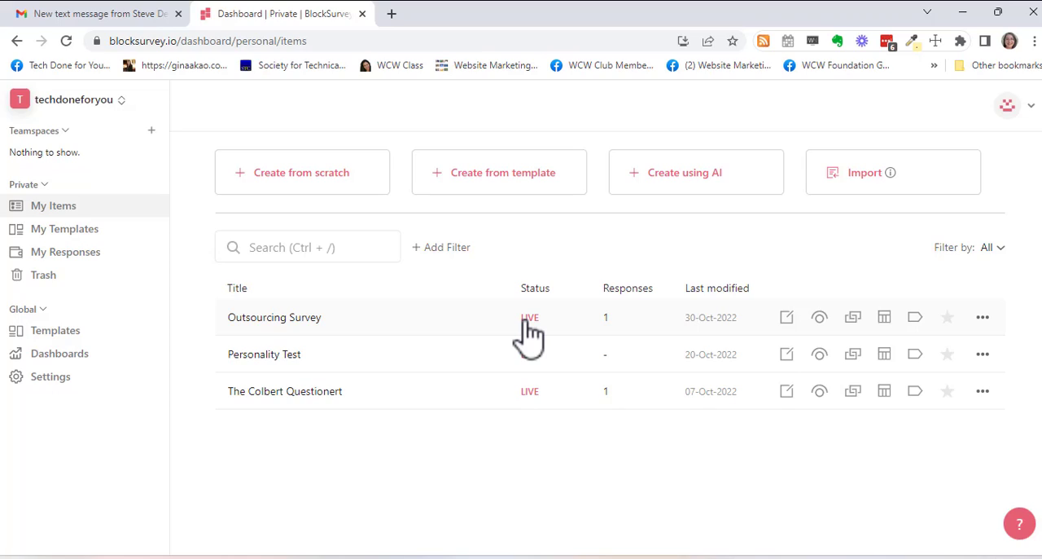
# - View the saved responses and the response quota pages, then return to the My Items list
pyautogui.click(98, 254)
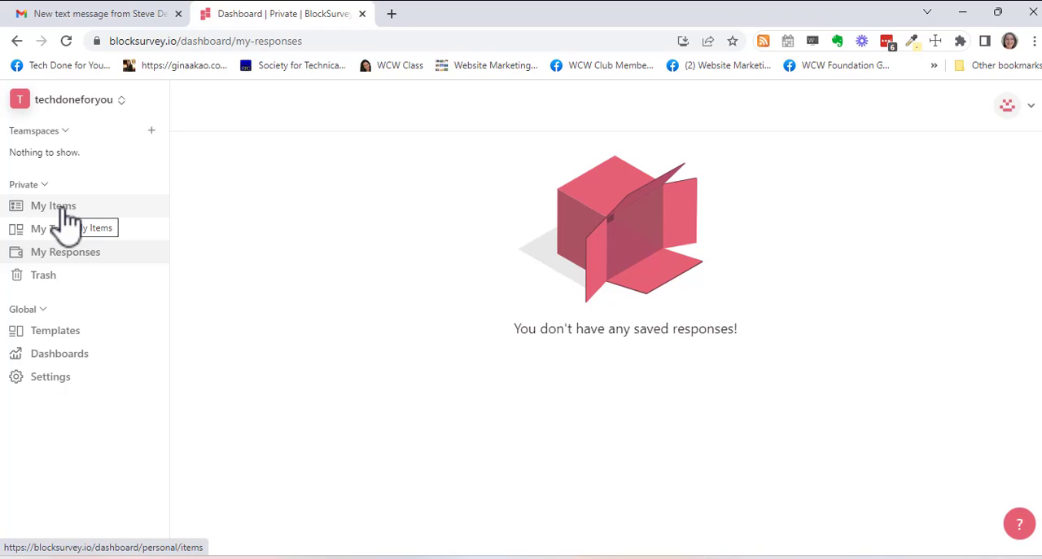
pyautogui.click(82, 362)
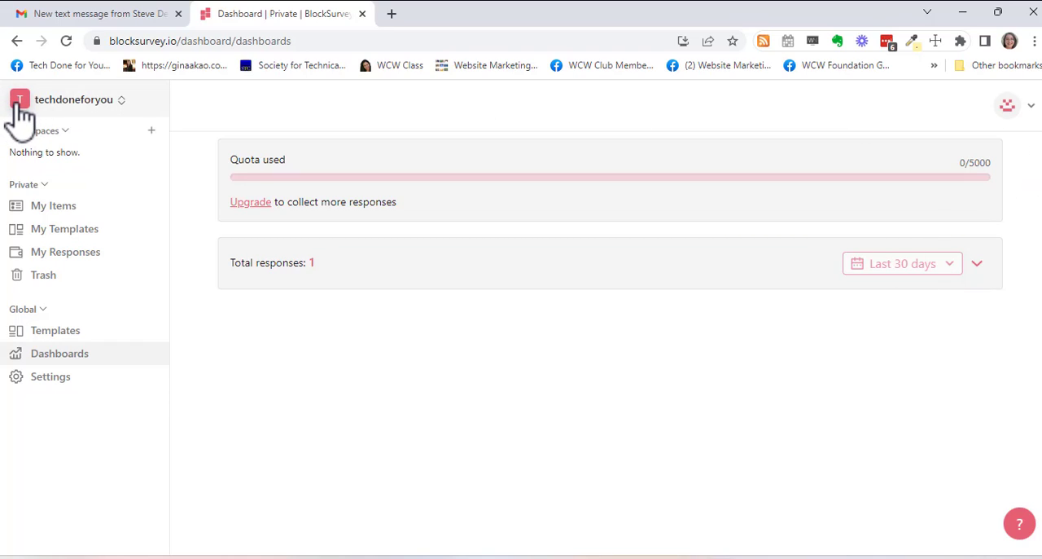
pyautogui.click(17, 40)
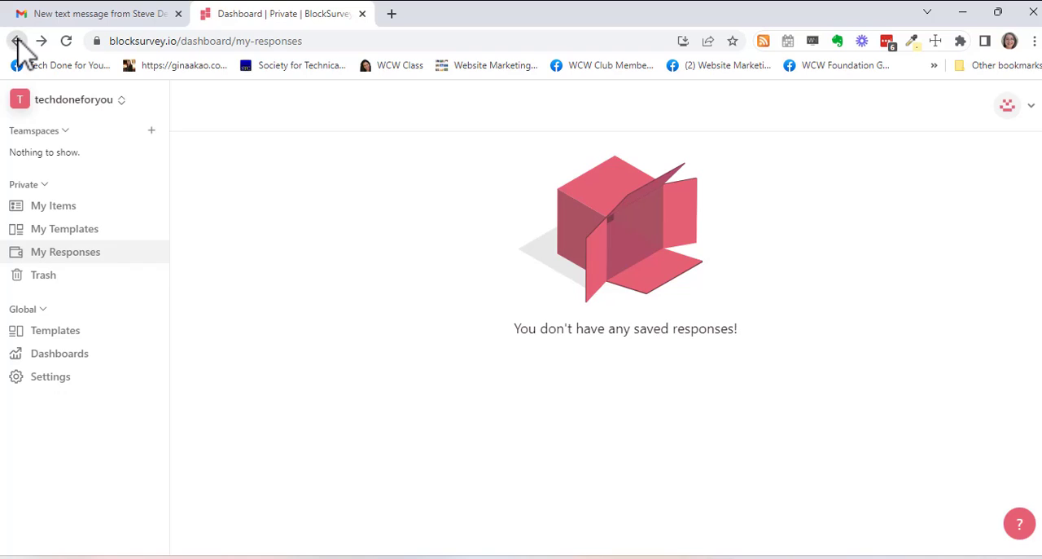
pyautogui.click(16, 41)
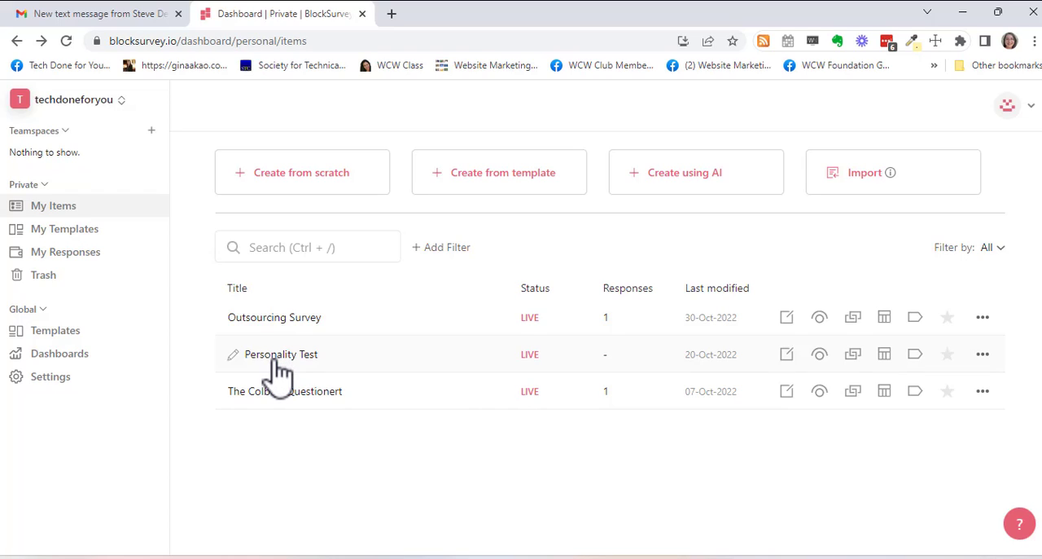
# - Open the Outsourcing Survey for editing and check its logic map before returning to the question preview
pyautogui.click(787, 317)
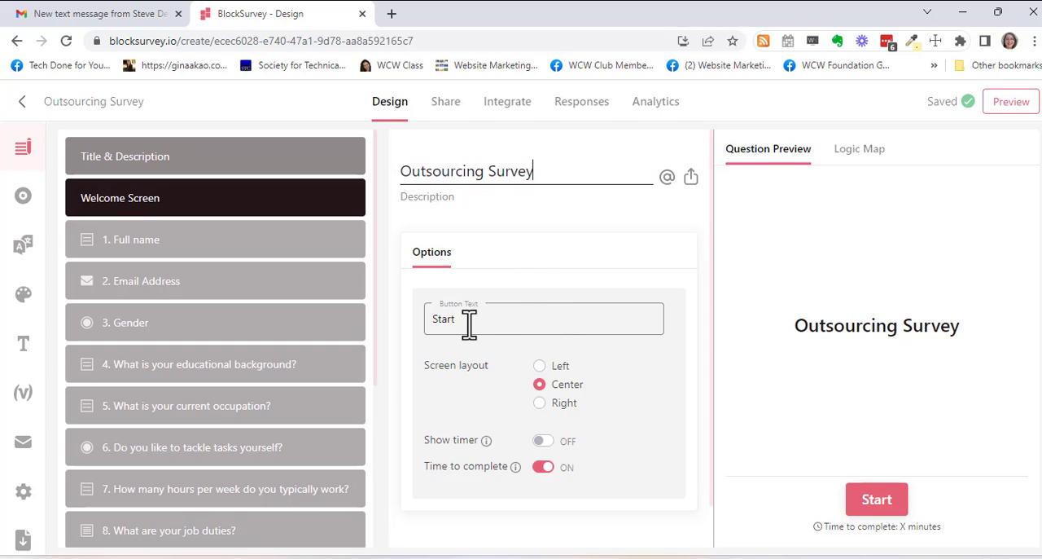
pyautogui.scroll(-1, 668, 395)
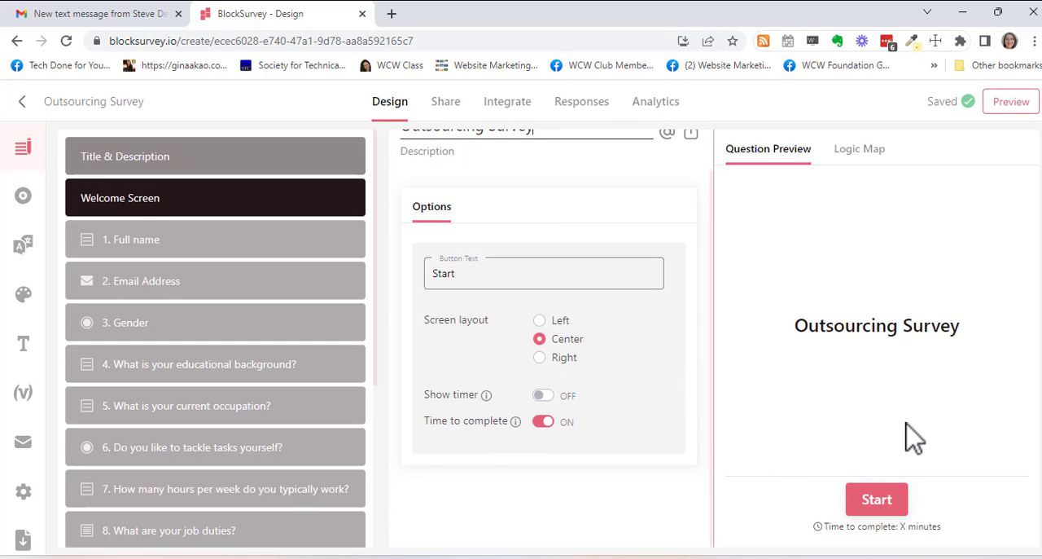
pyautogui.click(860, 151)
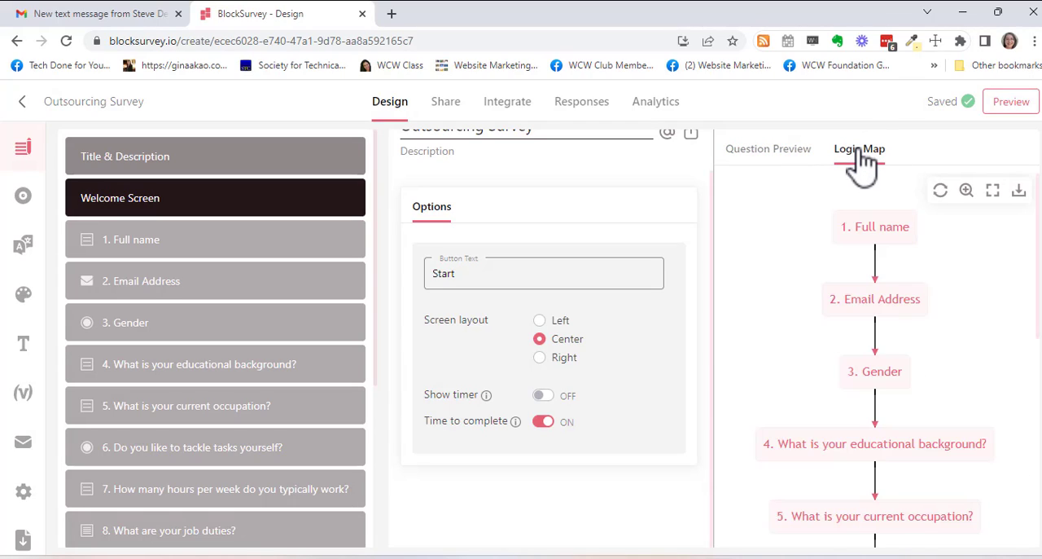
pyautogui.click(777, 155)
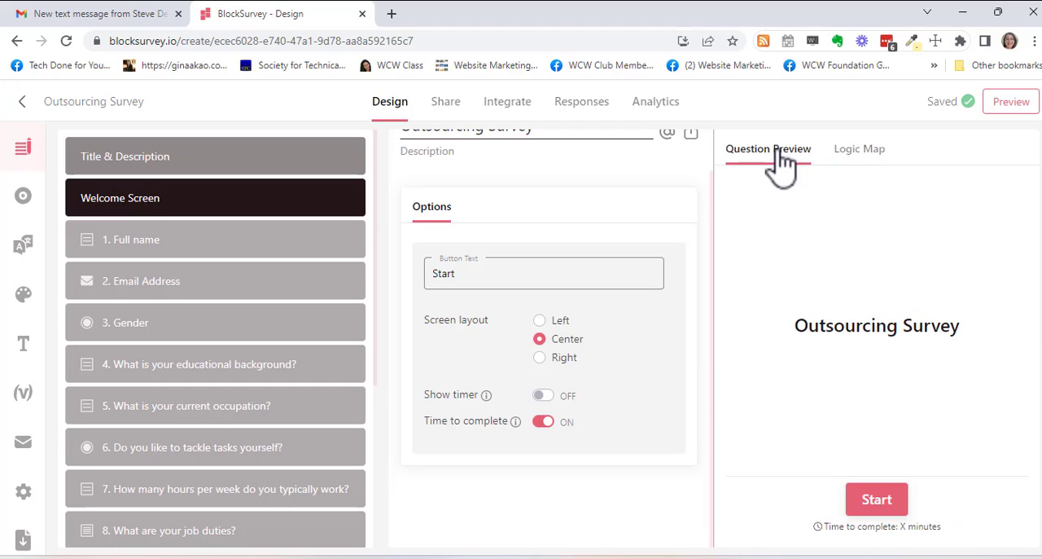
# - Inspect the question type and option settings of the Full name and Email Address questions
pyautogui.click(153, 254)
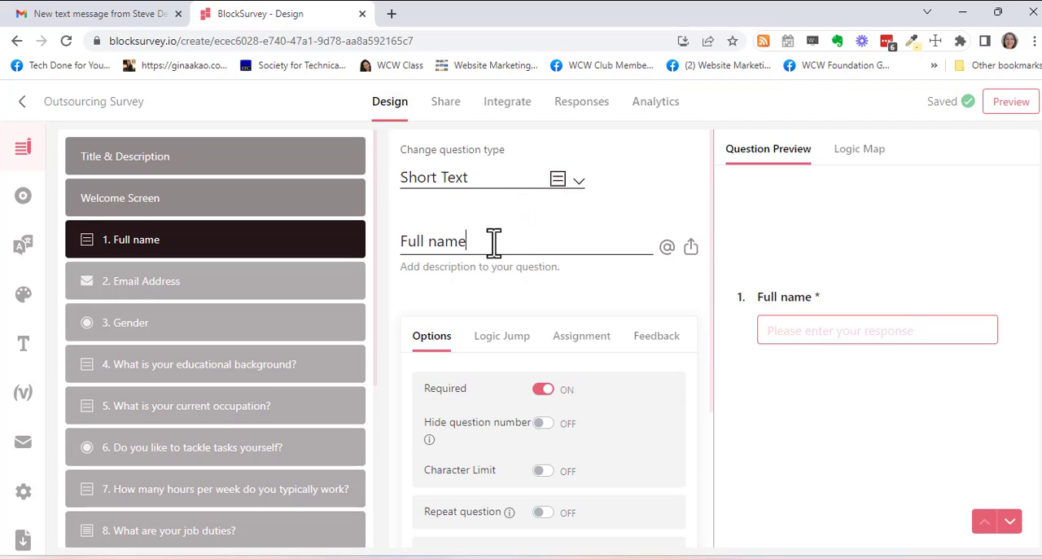
pyautogui.scroll(-1, 494, 241)
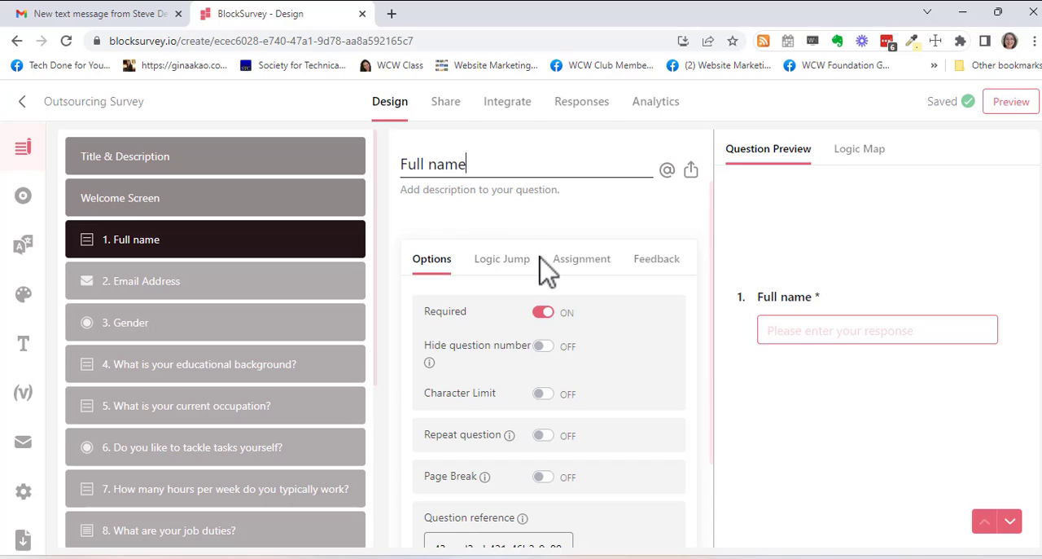
pyautogui.scroll(-2, 547, 272)
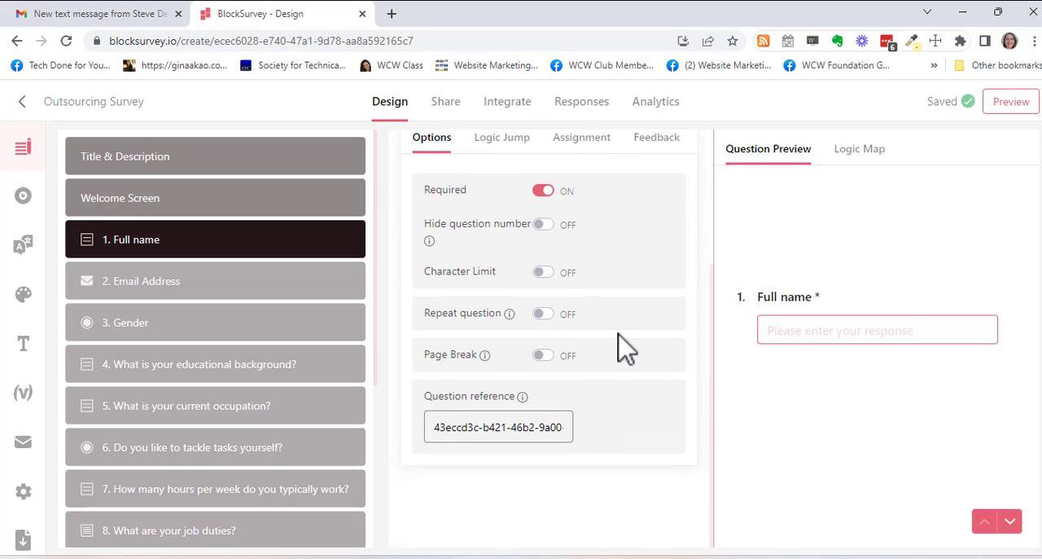
pyautogui.scroll(3, 624, 348)
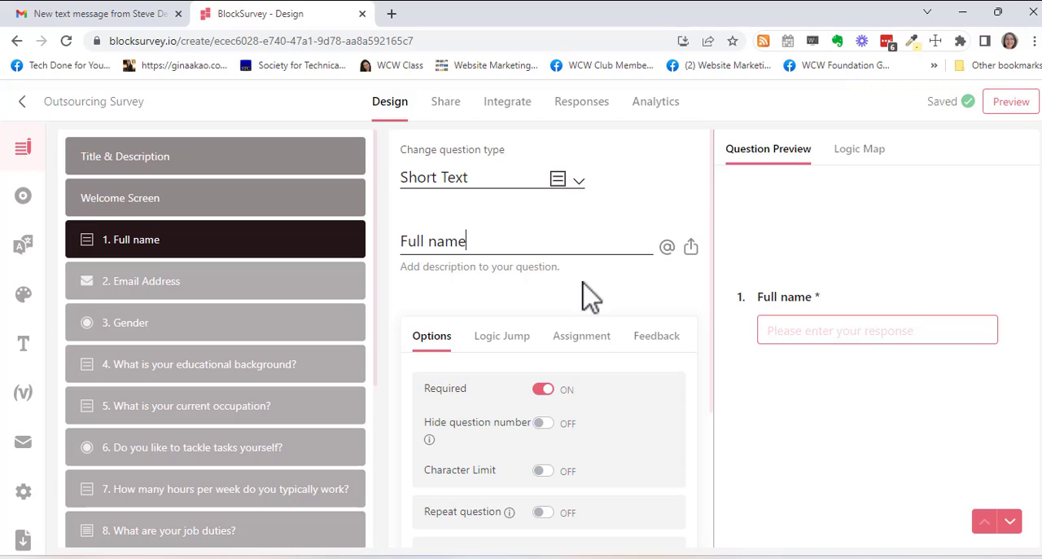
pyautogui.click(146, 294)
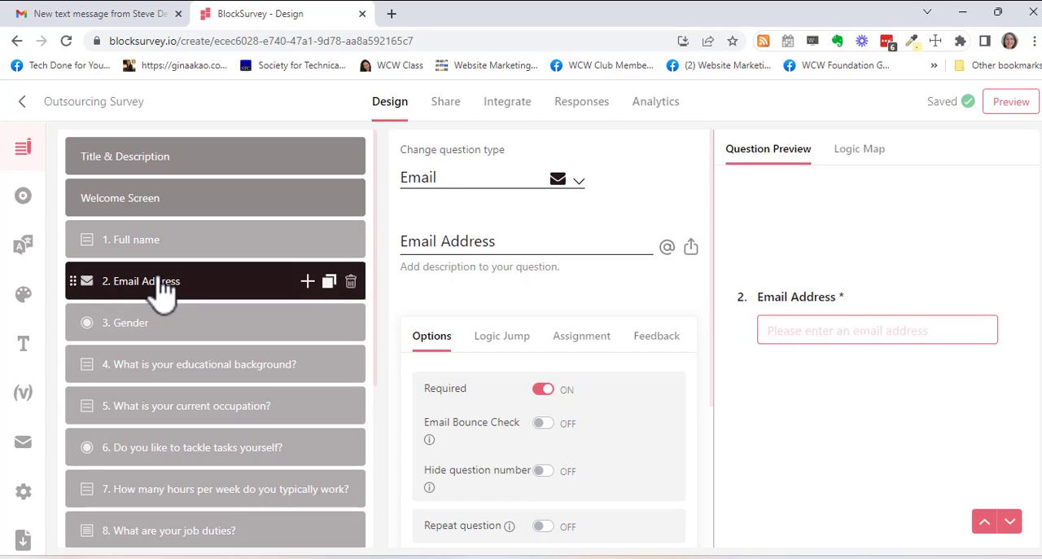
pyautogui.scroll(-2, 588, 220)
pyautogui.scroll(-1, 584, 220)
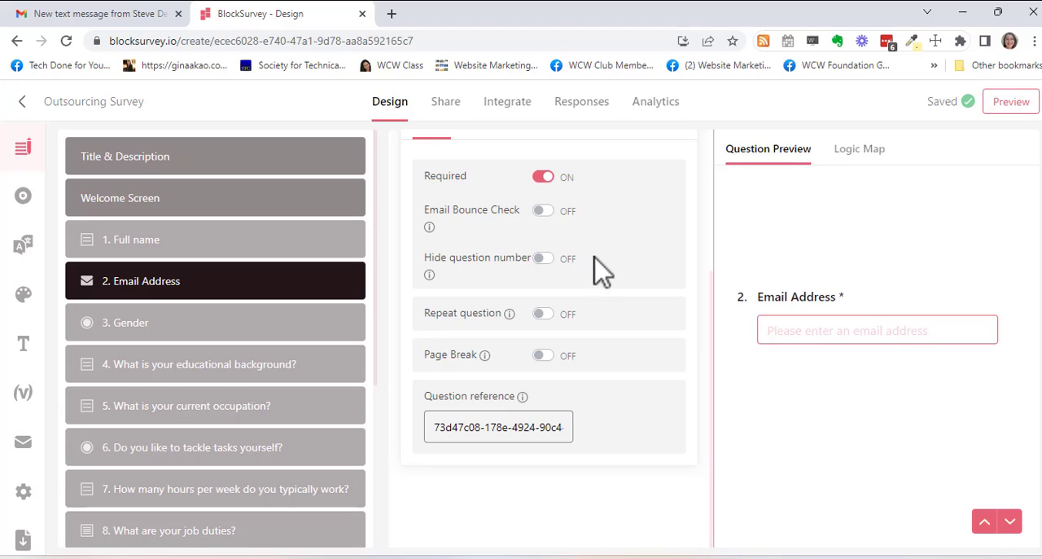
pyautogui.scroll(3, 602, 276)
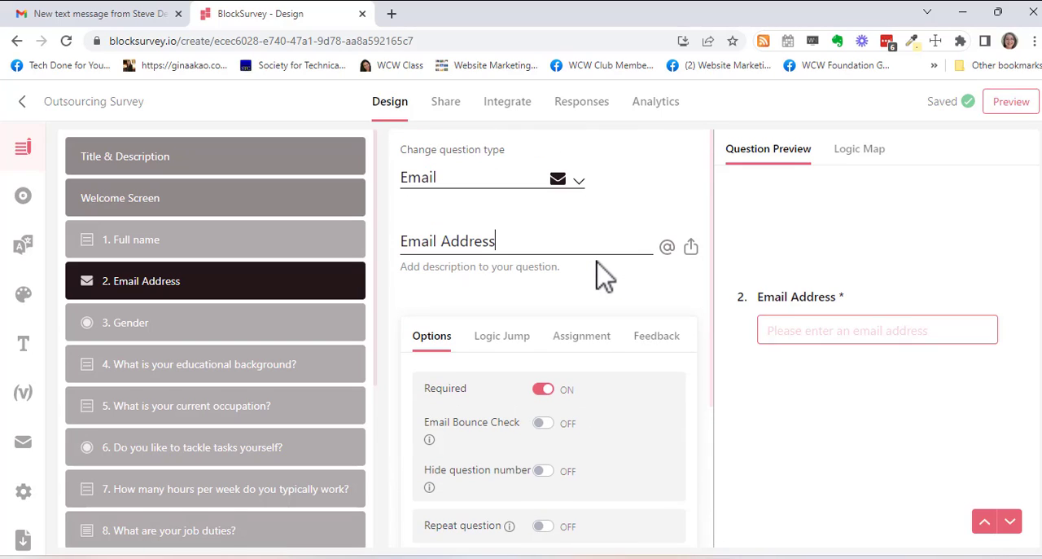
# - Review the settings and previews of the Gender, educational background and current occupation questions
pyautogui.click(134, 333)
pyautogui.scroll(-1, 633, 293)
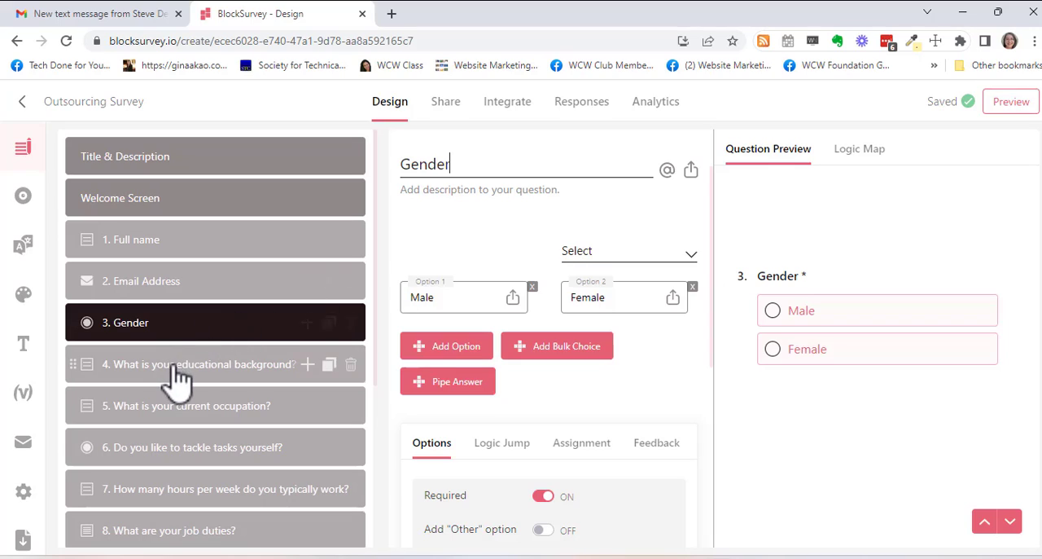
pyautogui.click(244, 366)
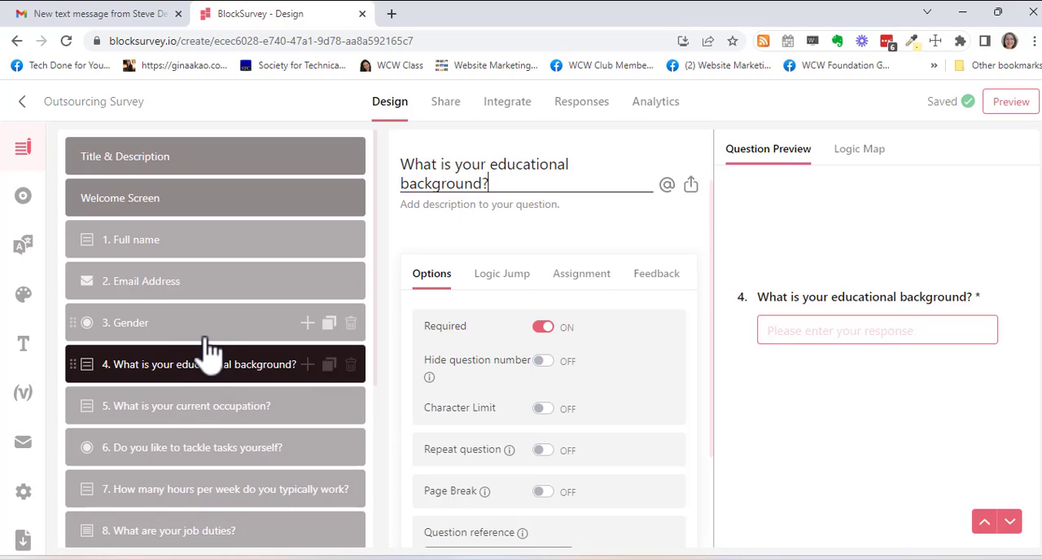
pyautogui.click(207, 419)
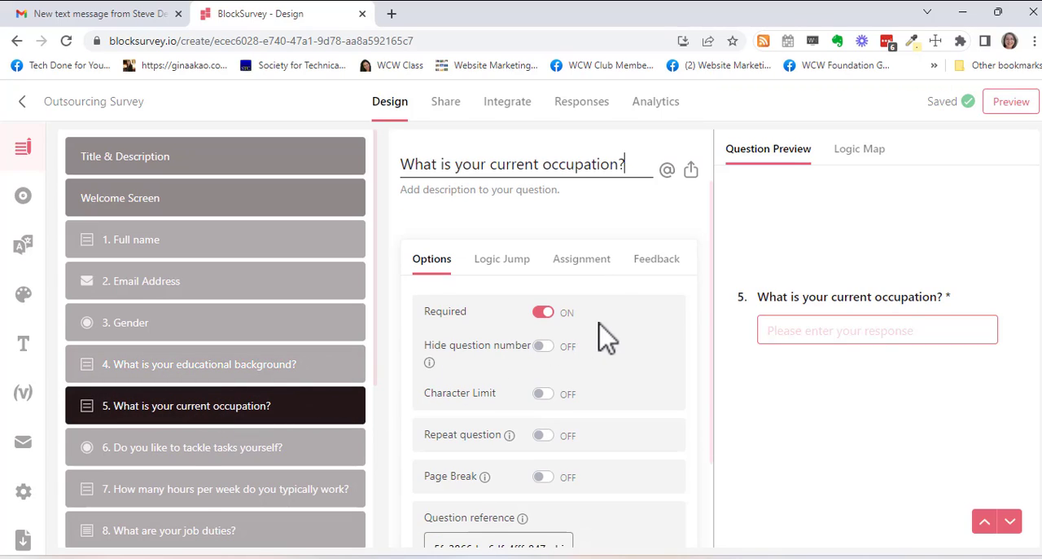
# - Examine the "Do you like to tackle tasks yourself?" question's answer choices and compare it with the current occupation question
pyautogui.click(193, 460)
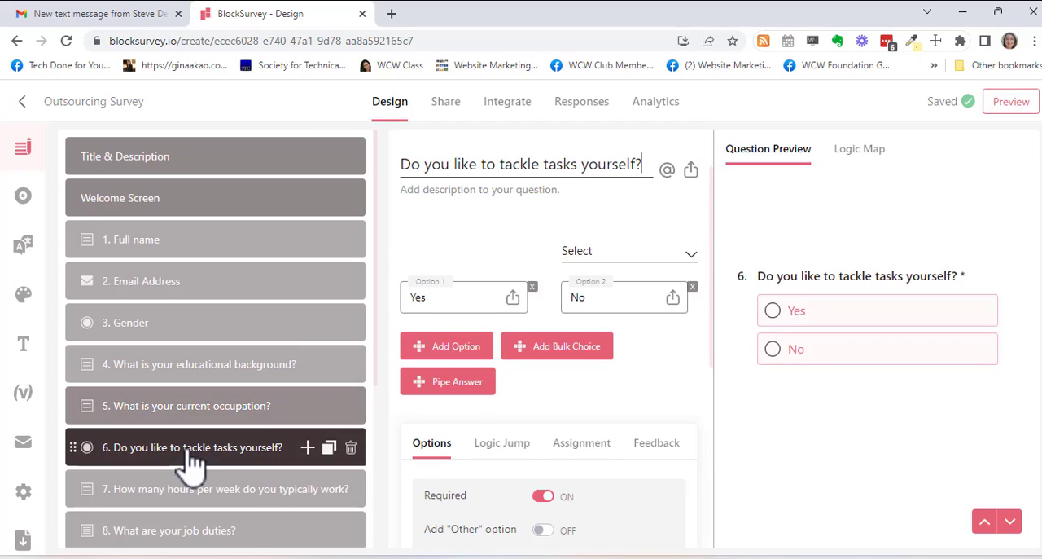
pyautogui.click(640, 169)
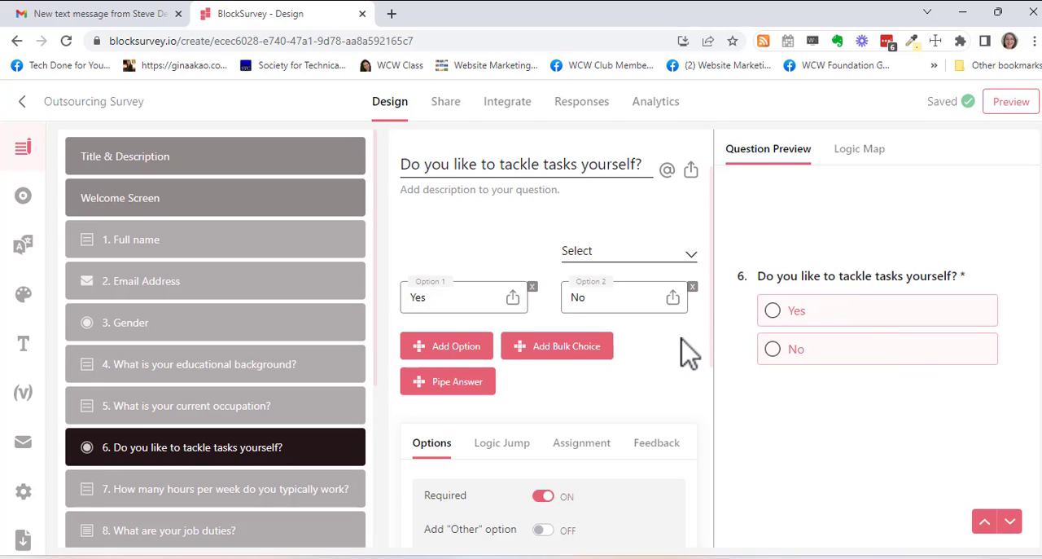
pyautogui.scroll(-1, 682, 346)
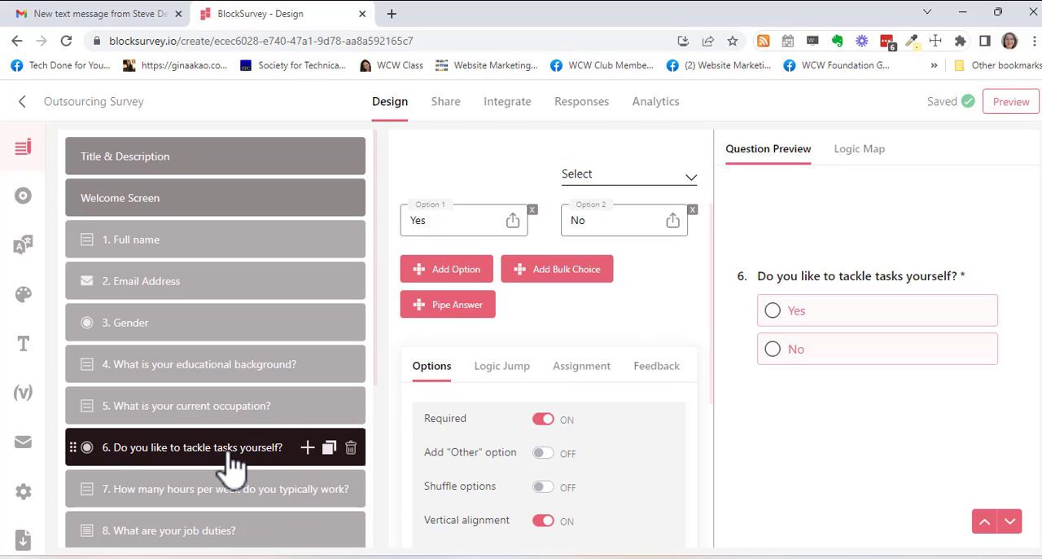
pyautogui.scroll(-1, 253, 403)
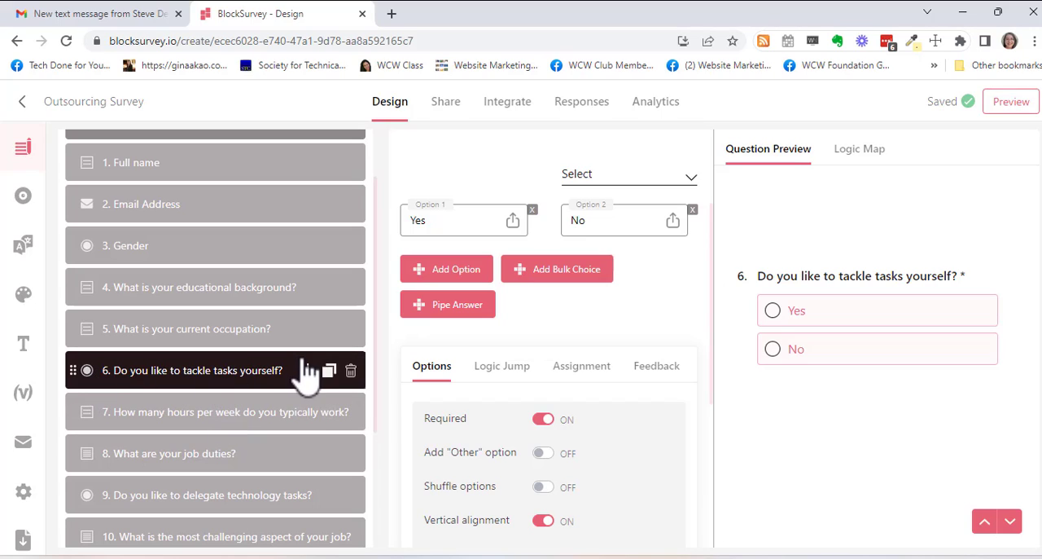
pyautogui.click(243, 342)
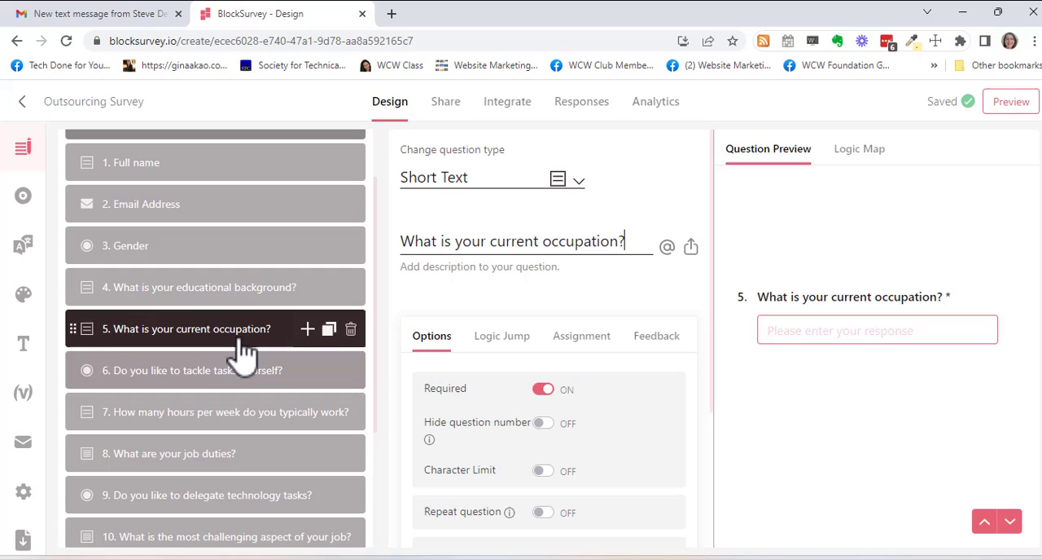
pyautogui.click(858, 334)
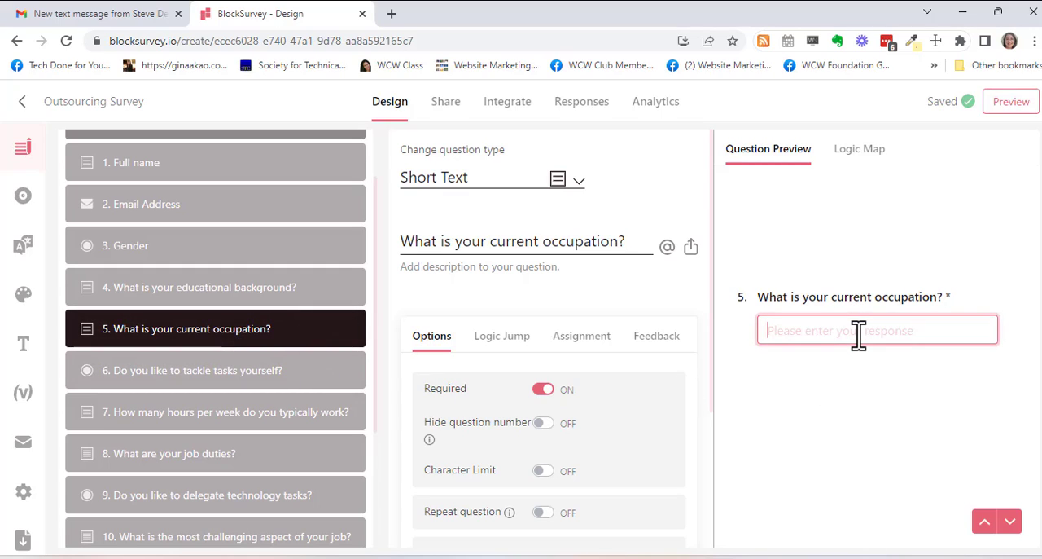
pyautogui.click(232, 375)
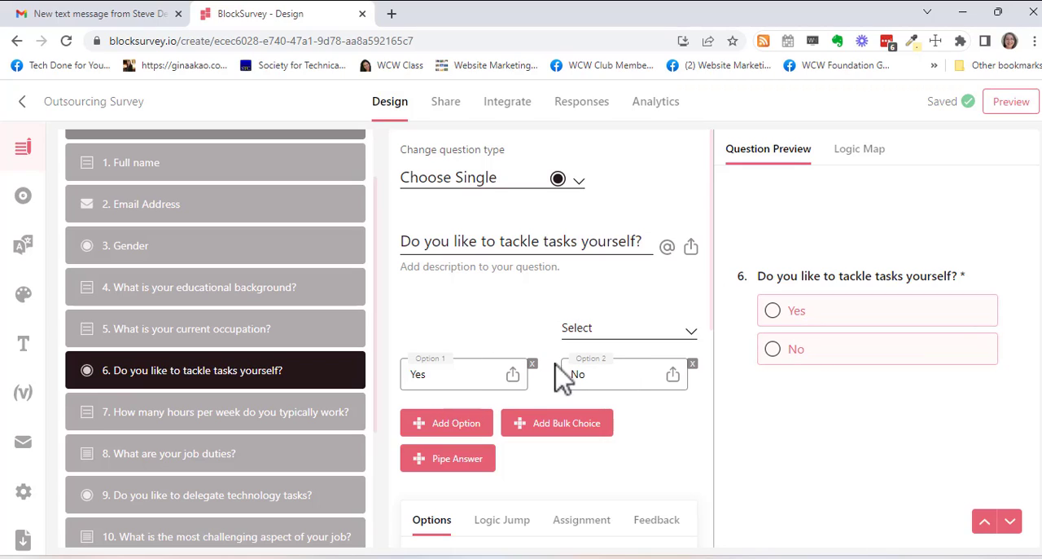
# - Check the question types and options of the weekly working hours and job duties questions
pyautogui.click(228, 427)
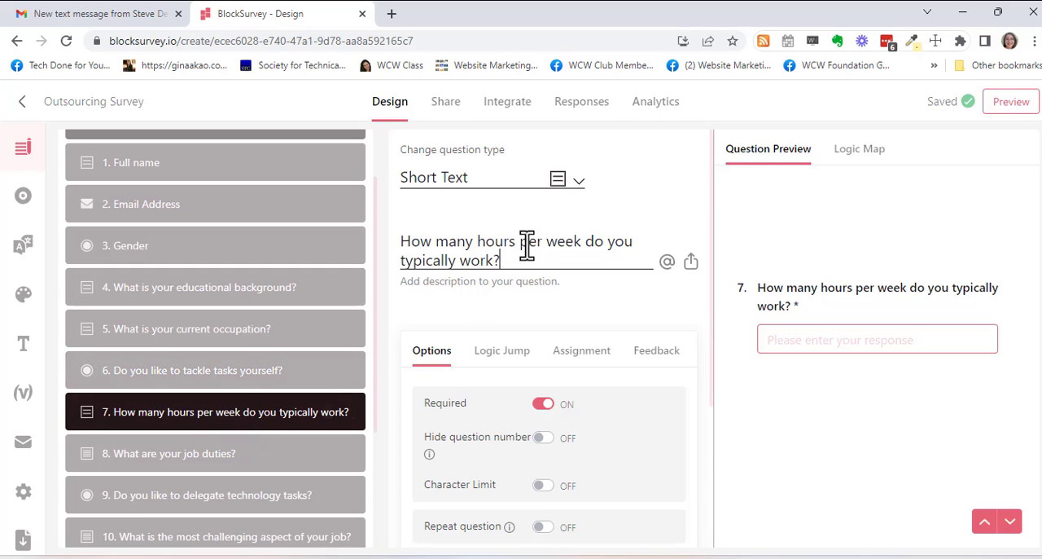
pyautogui.scroll(-3, 591, 277)
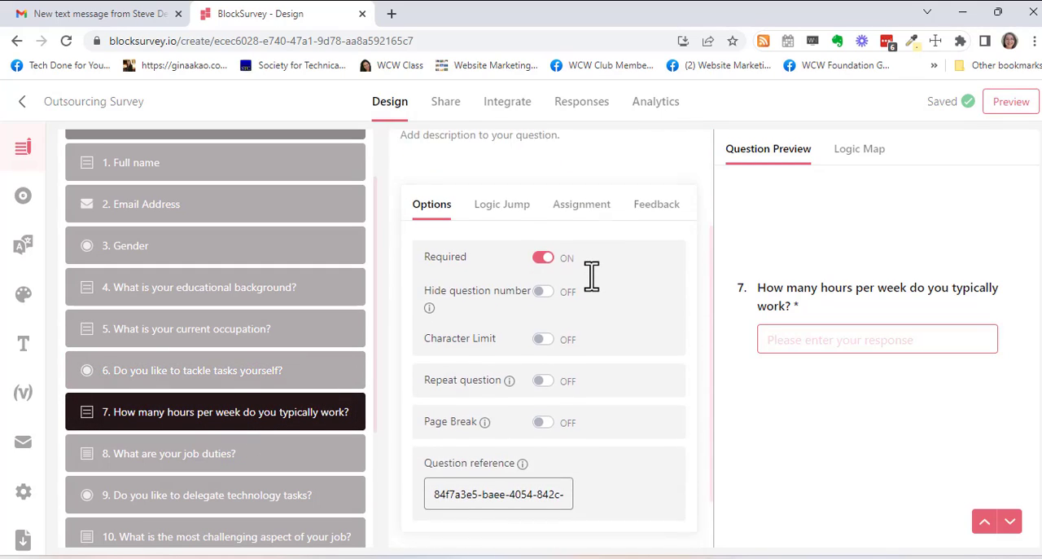
pyautogui.scroll(3, 652, 334)
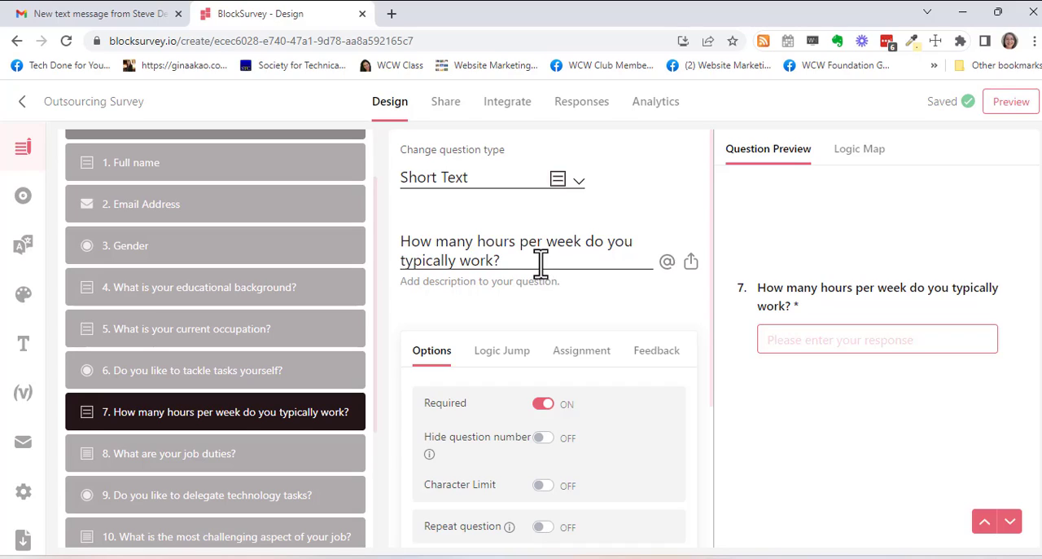
pyautogui.click(170, 463)
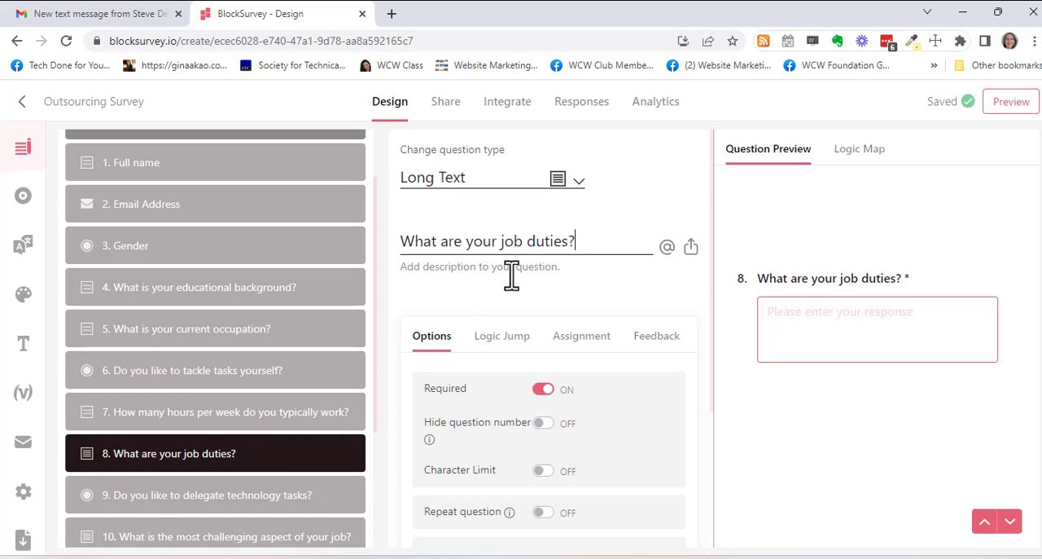
pyautogui.scroll(-1, 511, 275)
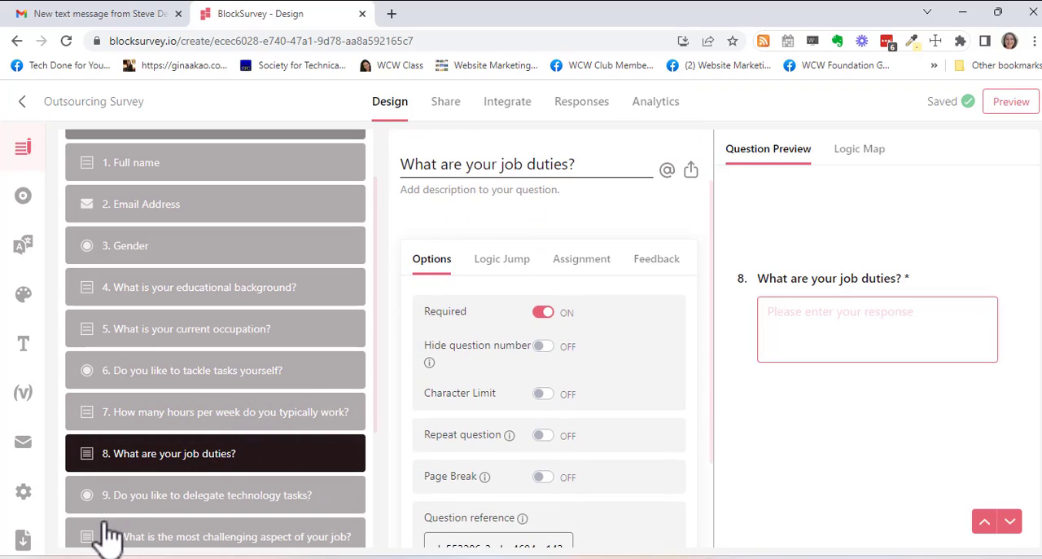
# - Review the question on delegating technology tasks and the one on the most challenging aspect of the job
pyautogui.click(167, 505)
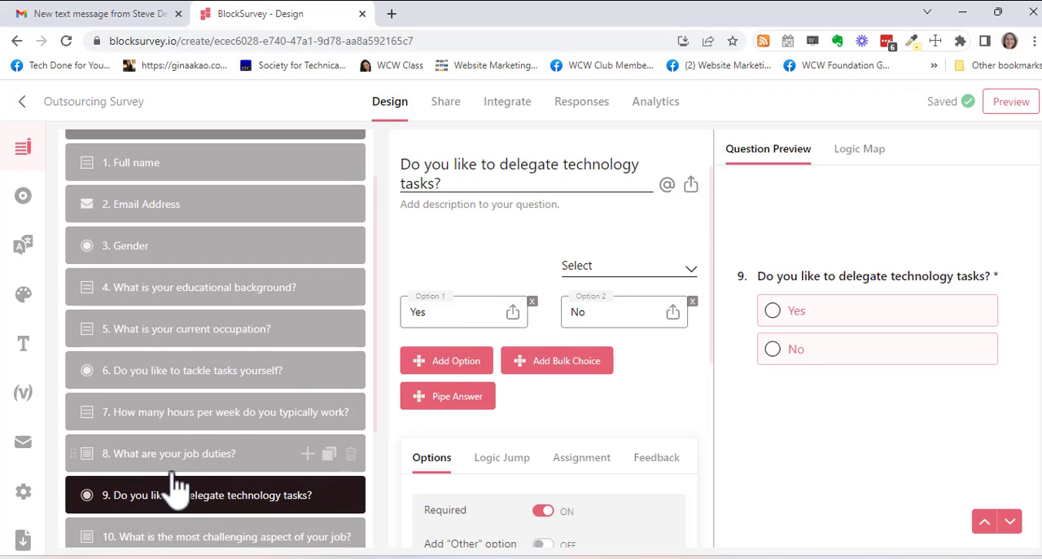
pyautogui.scroll(-2, 175, 488)
pyautogui.click(192, 391)
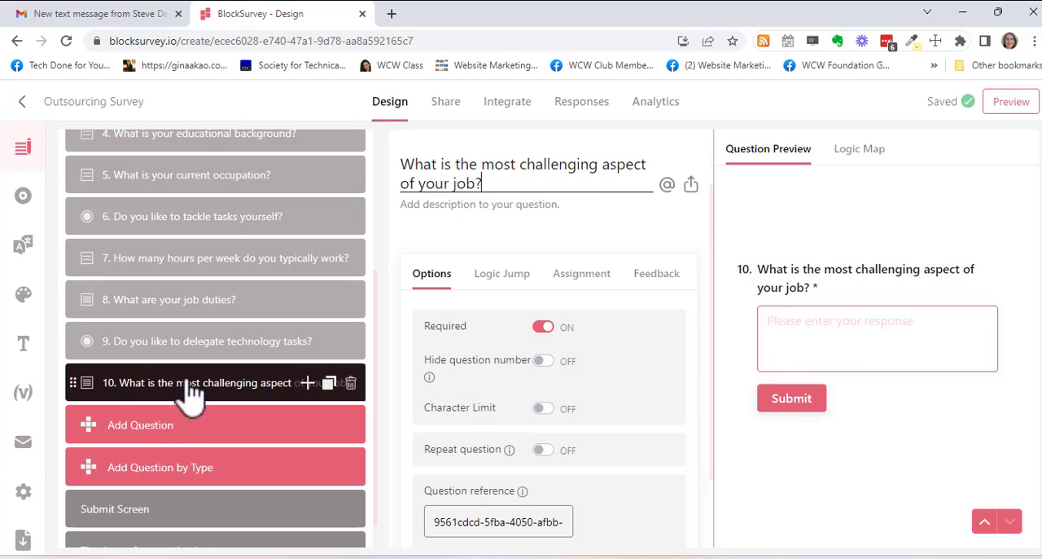
pyautogui.scroll(-1, 187, 456)
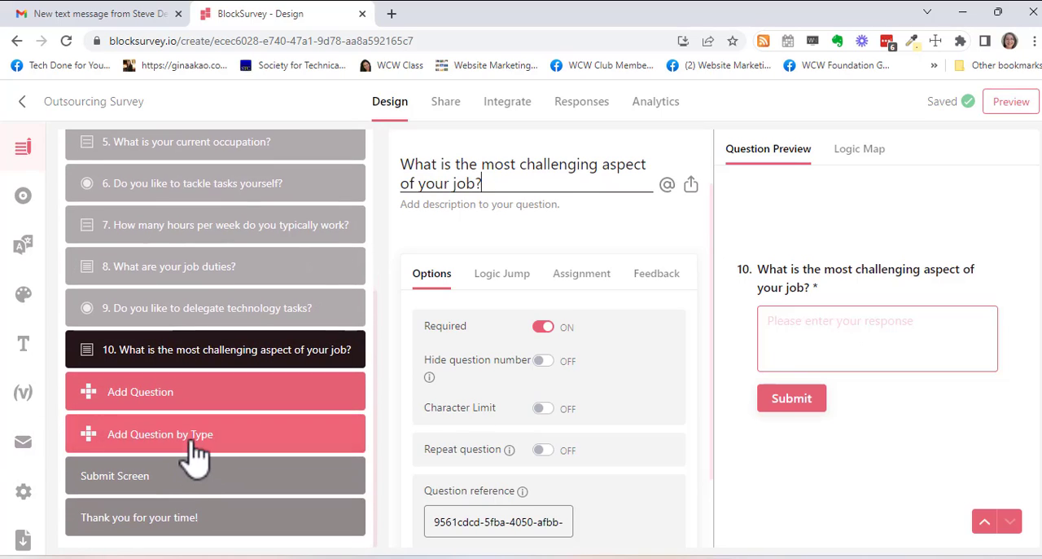
# - View the Submit Screen and thank-you screen settings, then return to the My Items list
pyautogui.click(134, 486)
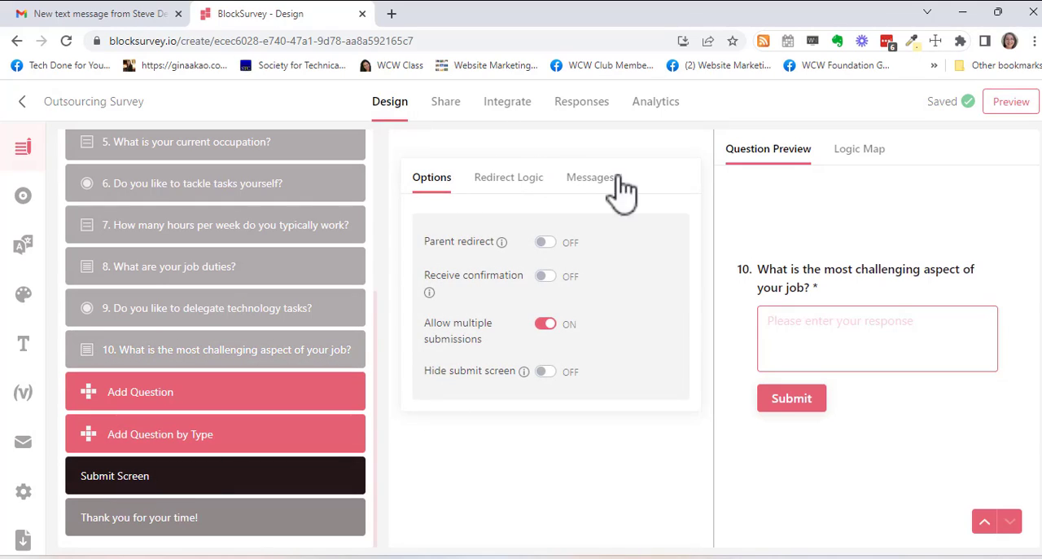
pyautogui.click(160, 530)
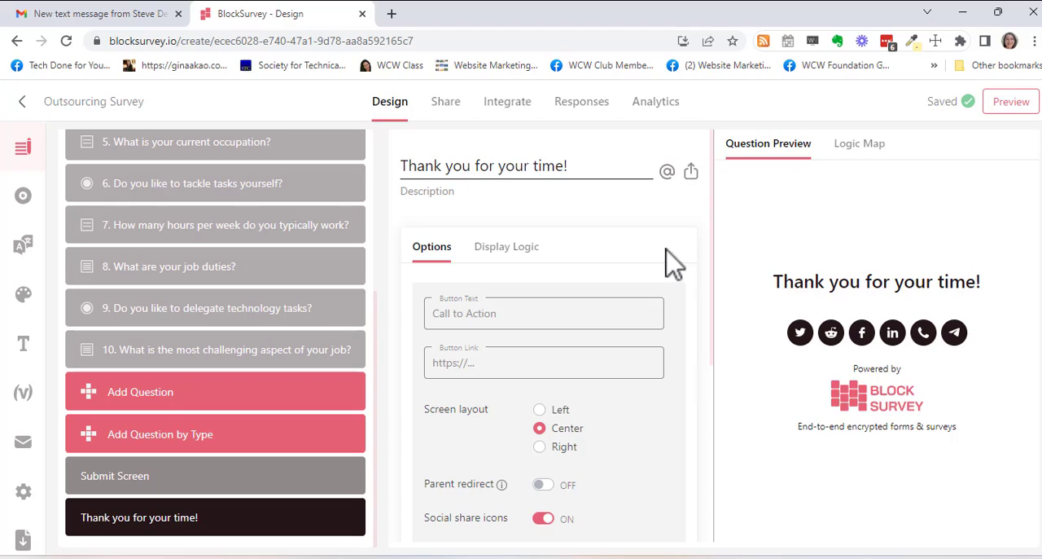
pyautogui.click(24, 102)
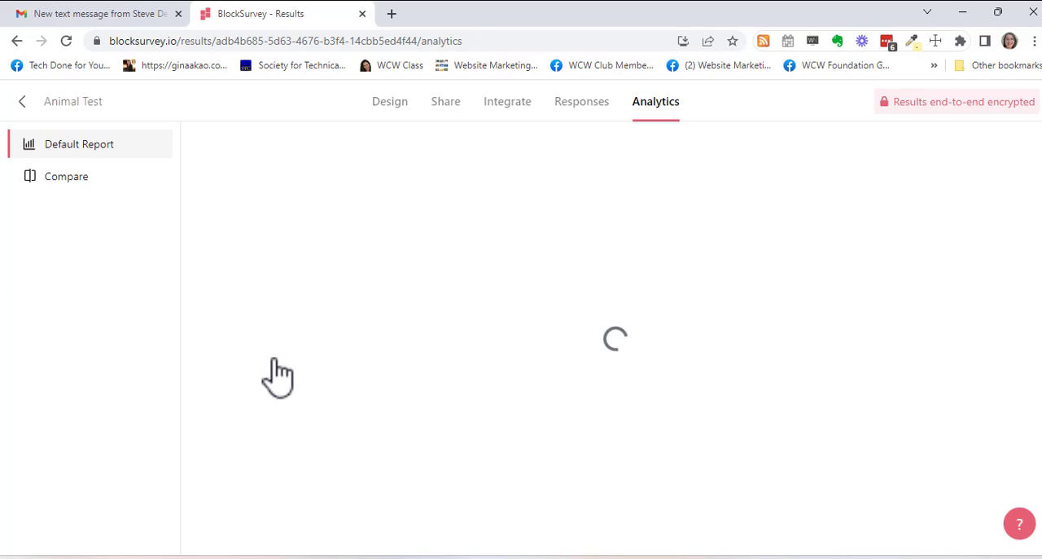
pyautogui.click(17, 41)
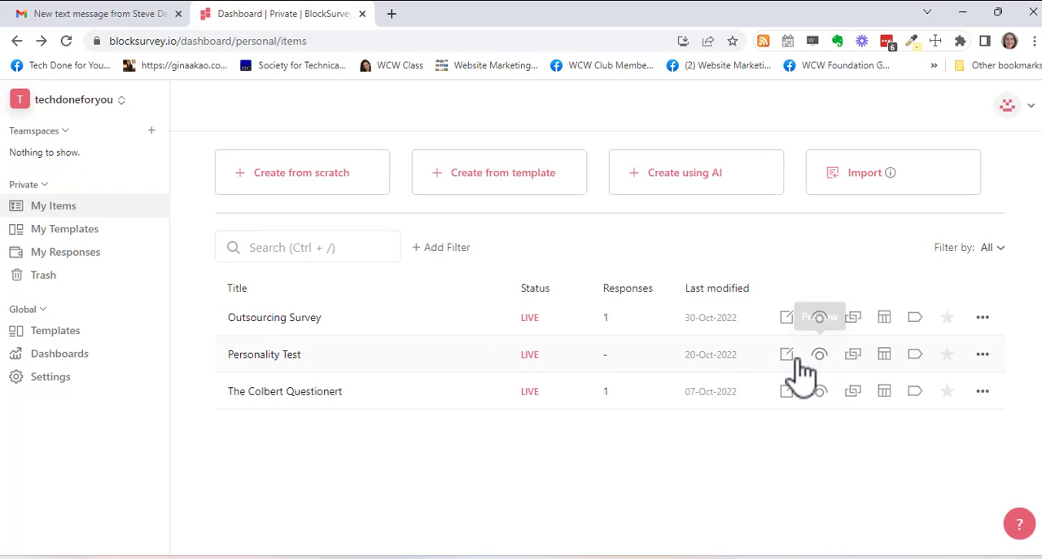
# - Open the Personality Test for editing and review its welcome screen text and options
pyautogui.click(787, 355)
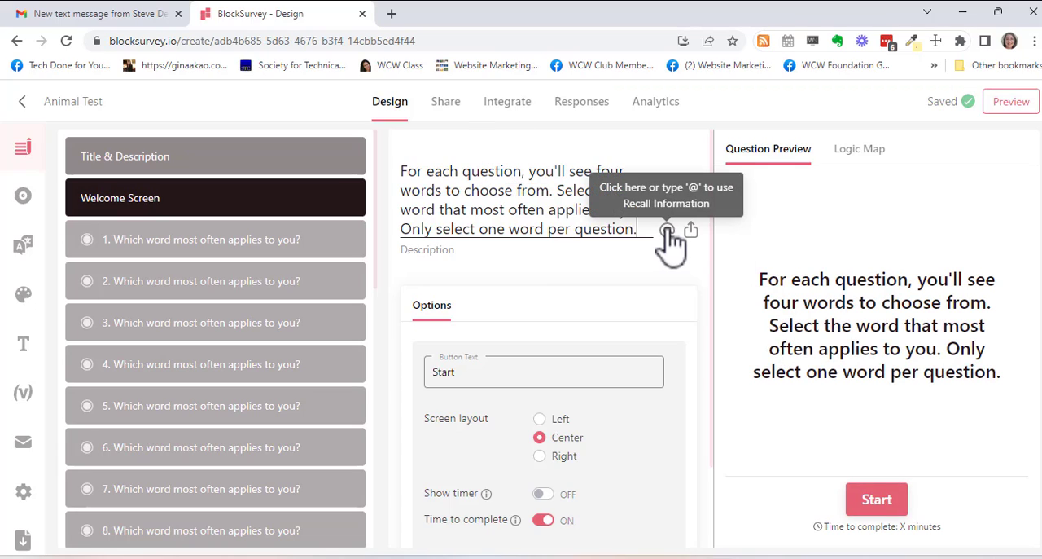
pyautogui.scroll(-2, 664, 334)
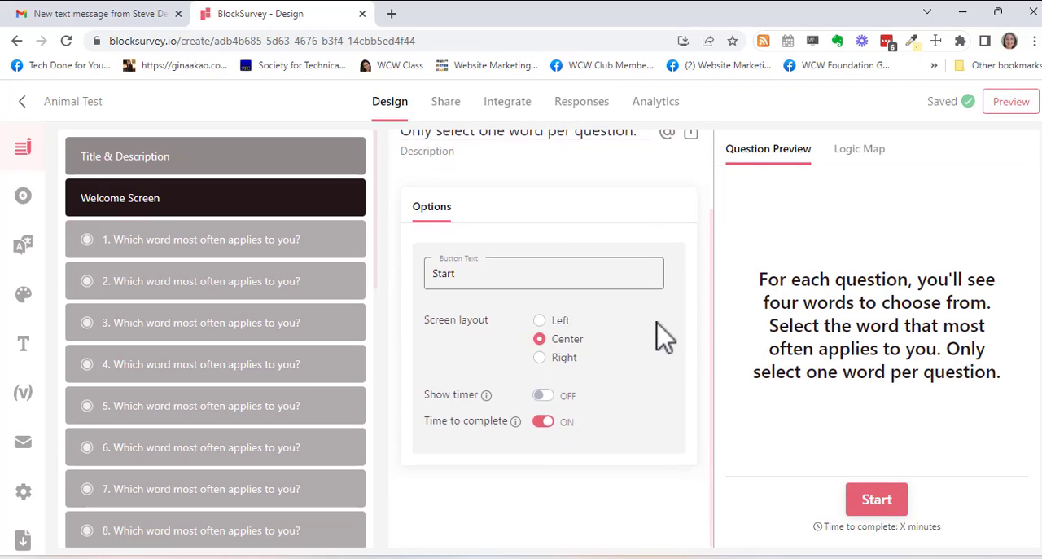
pyautogui.scroll(2, 667, 332)
# - Open question 1 of the Animal Test and review its answer options and the assignment rules for Daring and Lively
pyautogui.click(189, 251)
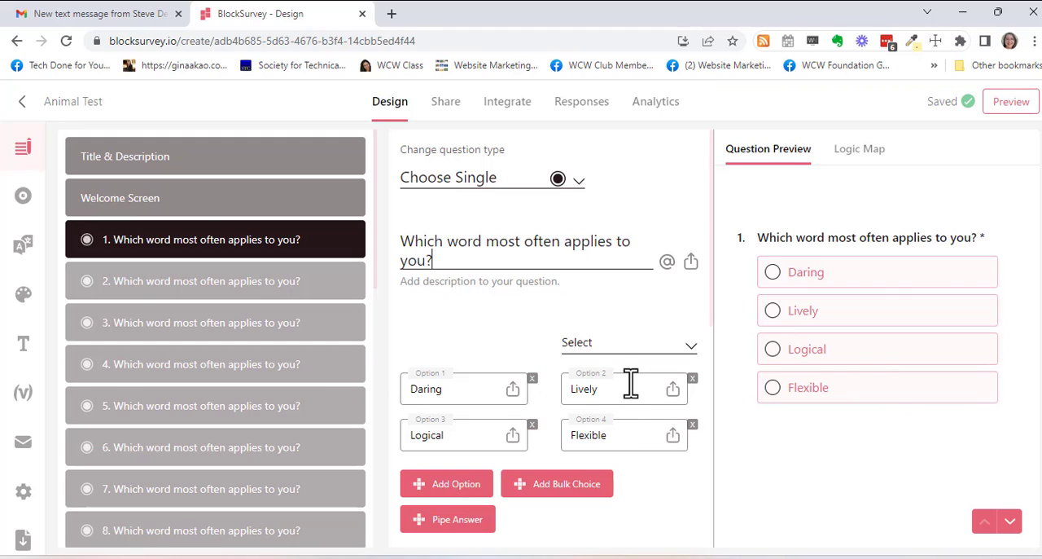
pyautogui.scroll(-3, 628, 389)
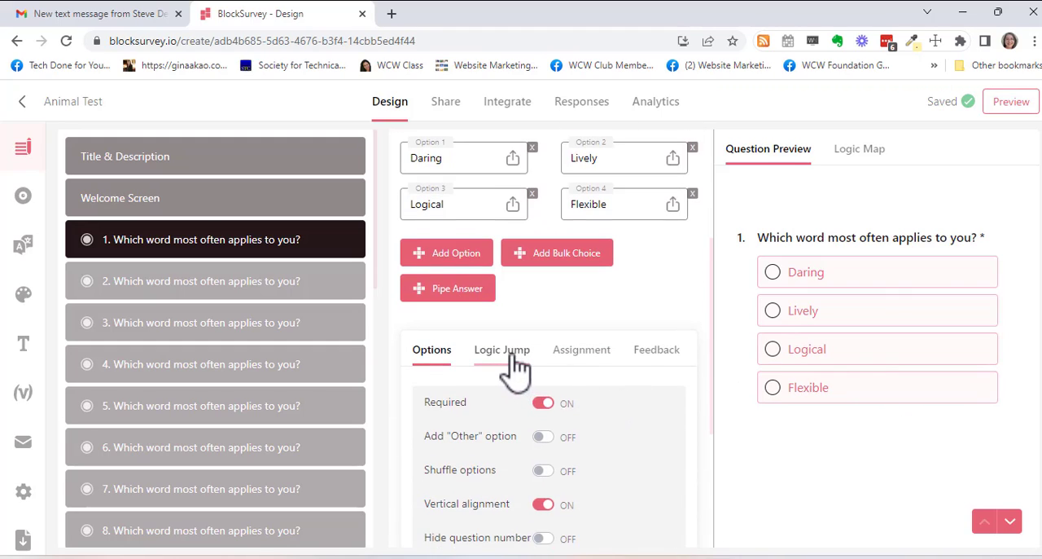
pyautogui.click(599, 363)
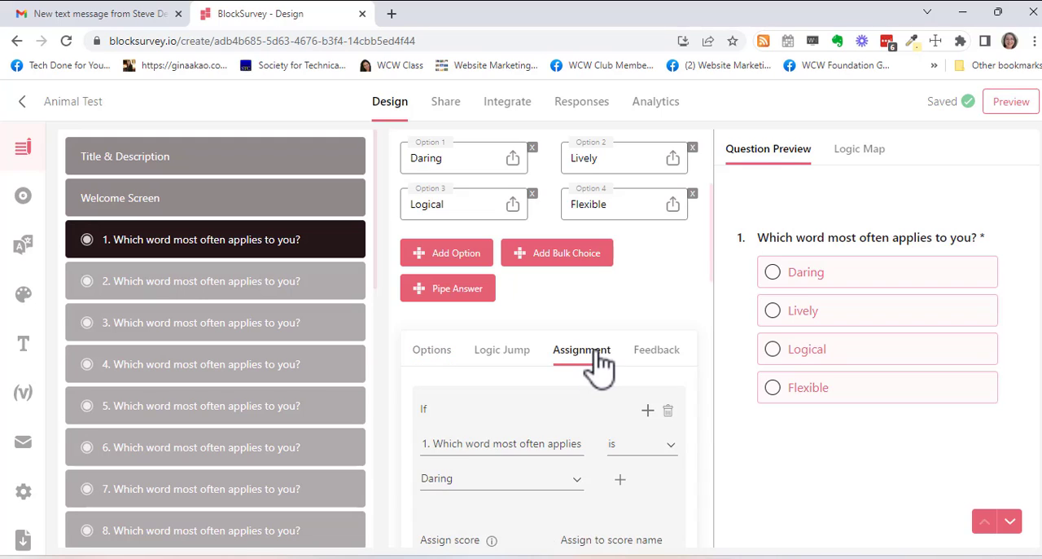
pyautogui.scroll(-2, 597, 364)
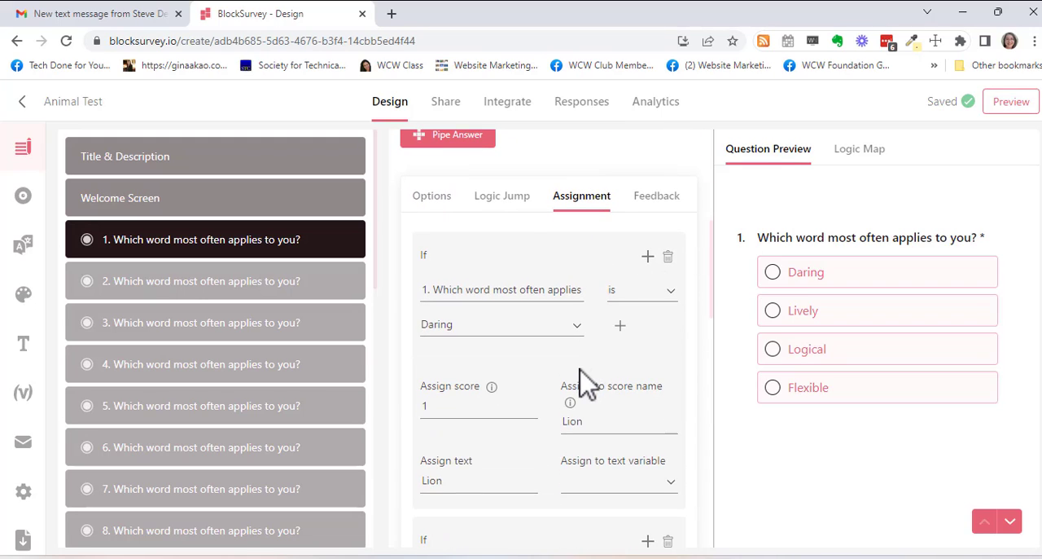
pyautogui.scroll(-1, 585, 382)
pyautogui.scroll(-2, 565, 384)
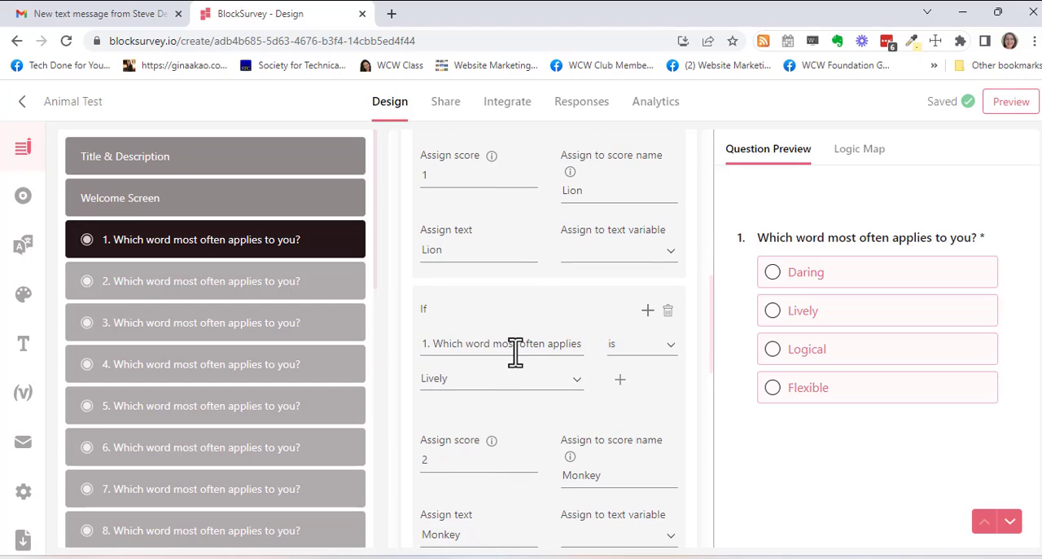
# - Review question 1's assignment rules for Logical and Flexible, including the explanation of Assign score and the Else assign setting
pyautogui.scroll(-3, 557, 399)
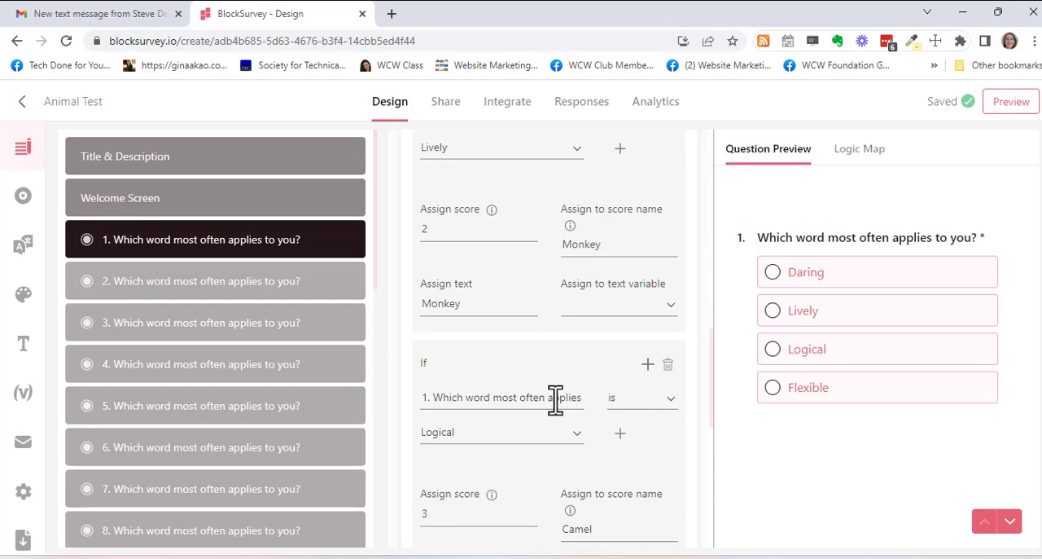
pyautogui.scroll(-3, 555, 399)
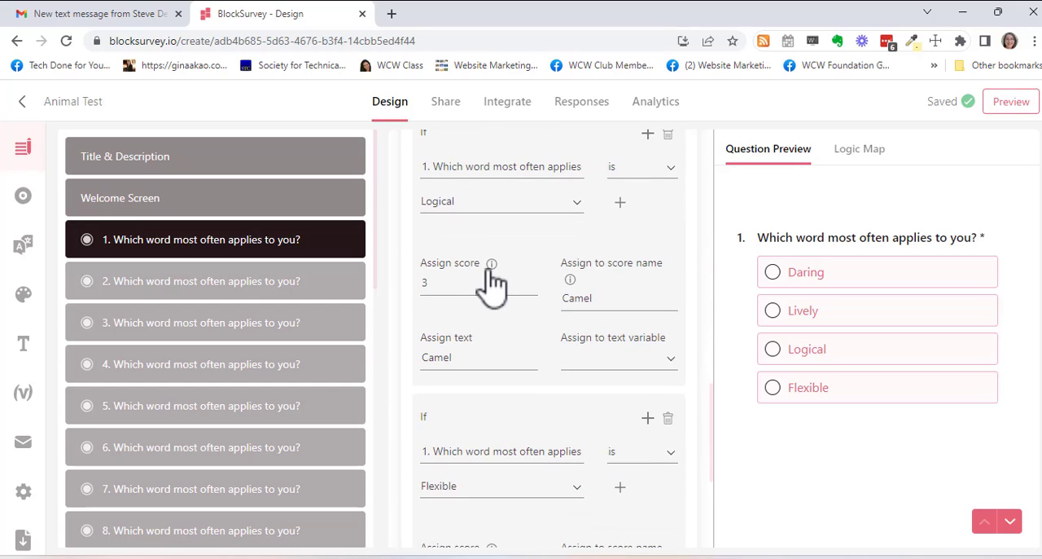
pyautogui.moveTo(492, 264)
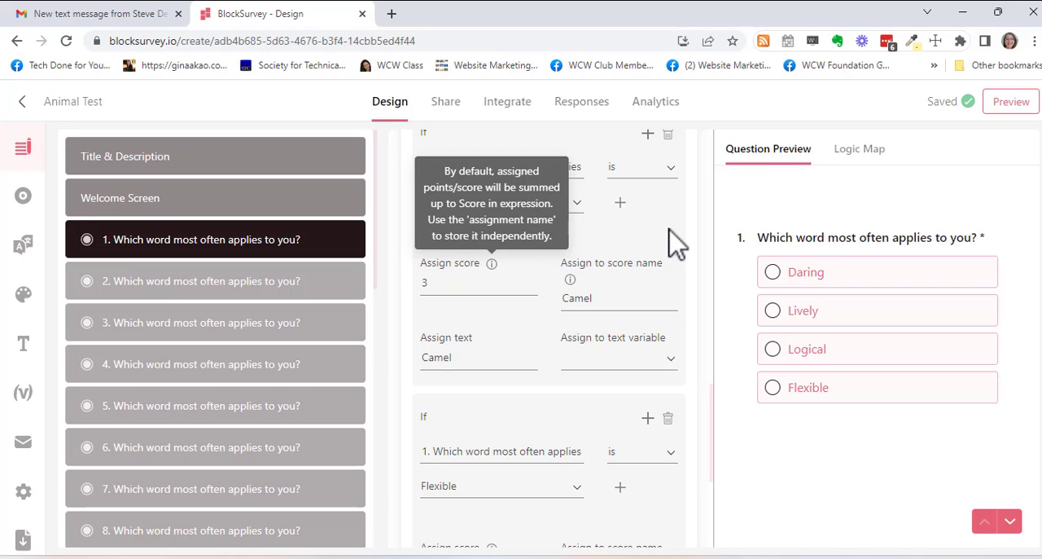
pyautogui.scroll(-3, 654, 267)
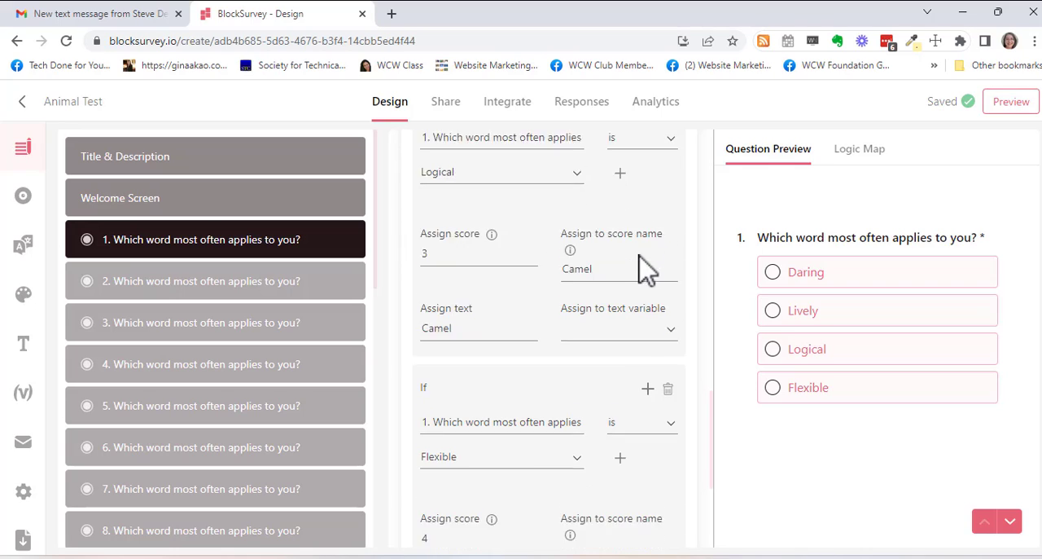
pyautogui.scroll(-1, 647, 269)
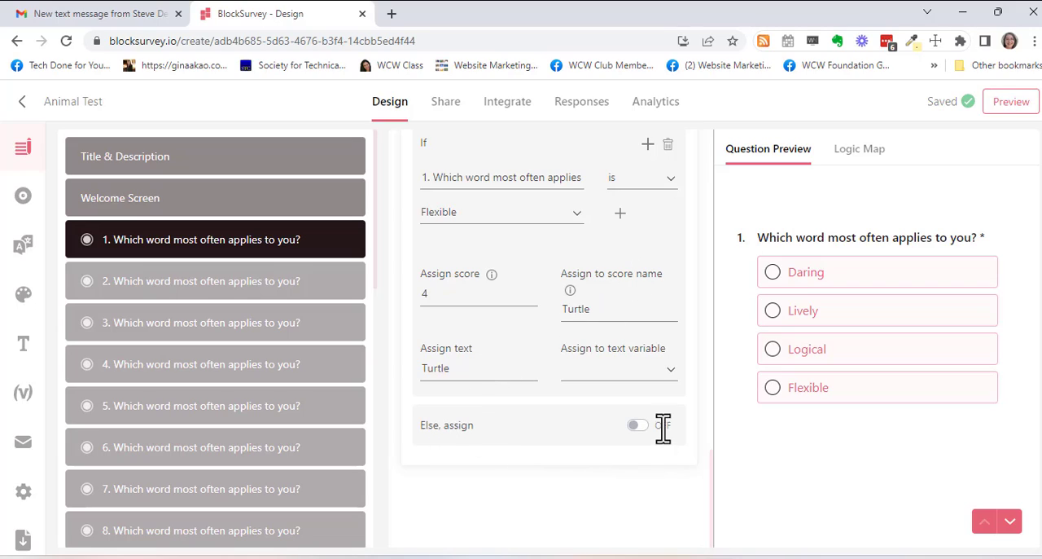
# - Review the answer options of questions 2 and 20, including the assignment section of question 20
pyautogui.click(237, 285)
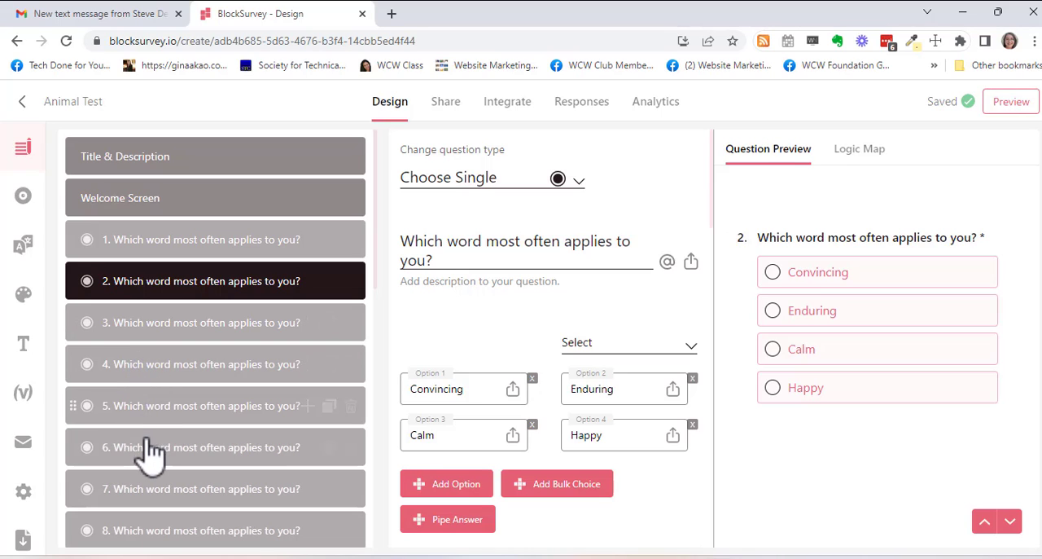
pyautogui.scroll(-3, 147, 460)
pyautogui.scroll(-5, 147, 472)
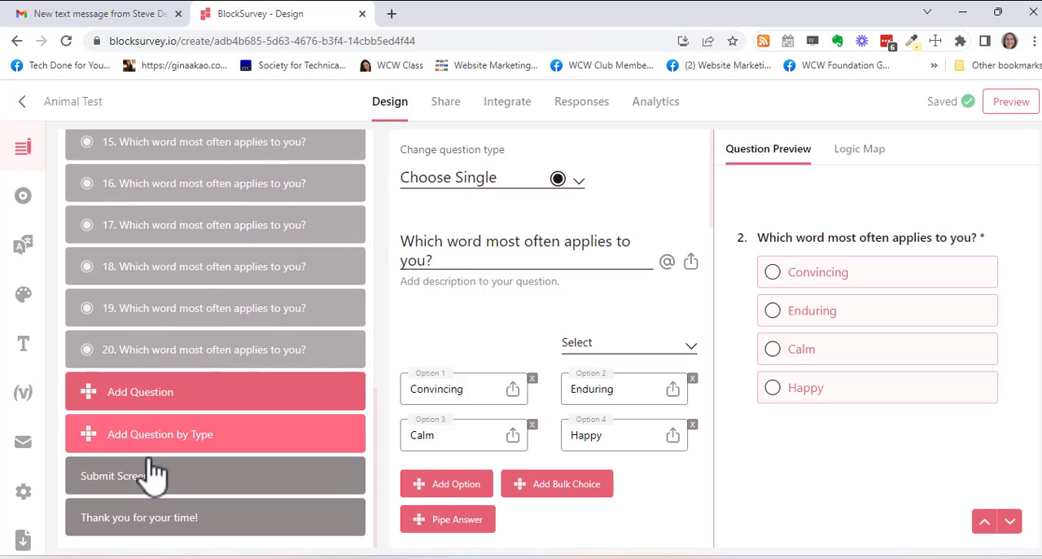
pyautogui.click(215, 355)
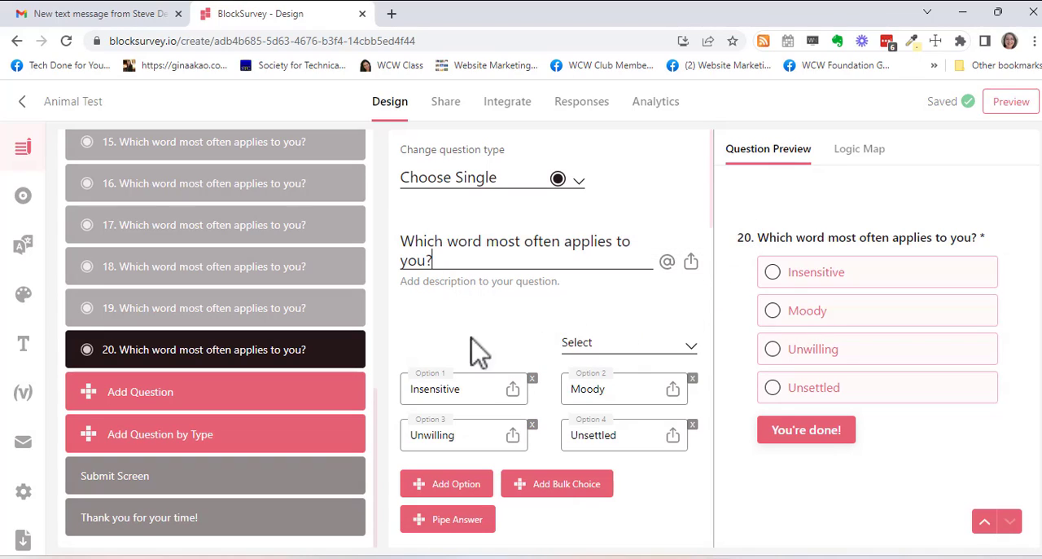
pyautogui.moveTo(326, 350)
pyautogui.scroll(-3, 646, 281)
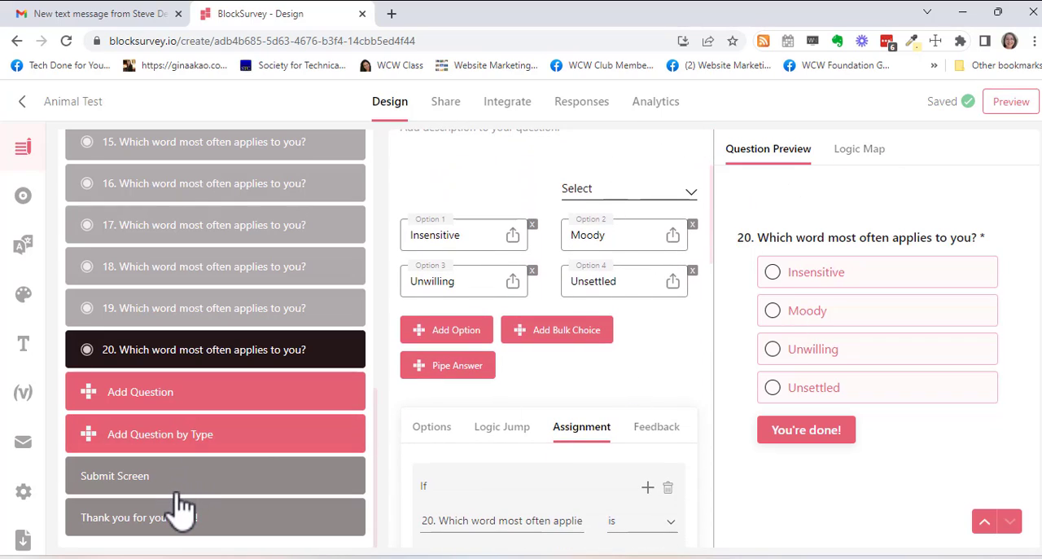
# - Examine the survey's hidden variables and expressions, including the usage notes for calculating scores and prices
pyautogui.click(25, 397)
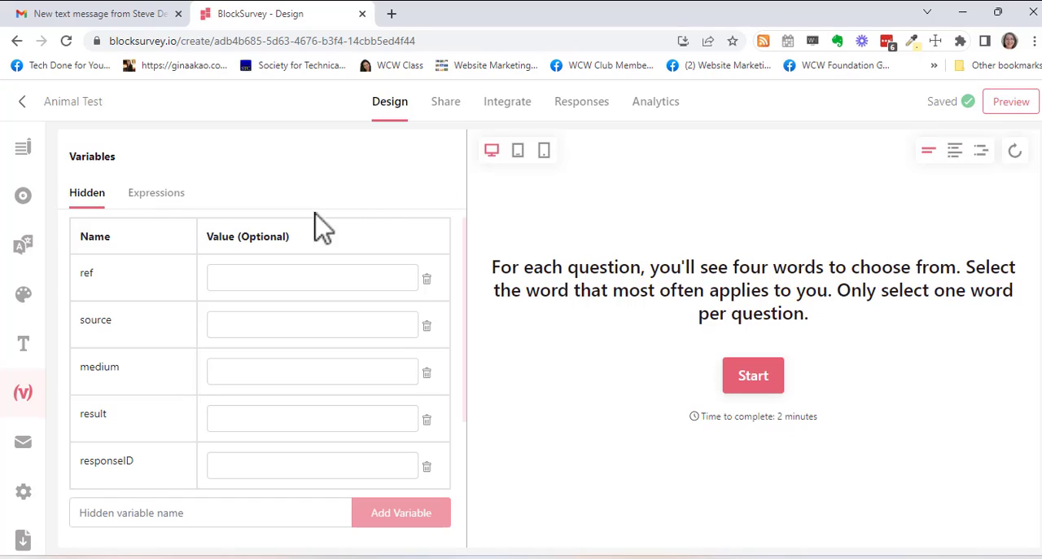
pyautogui.click(165, 205)
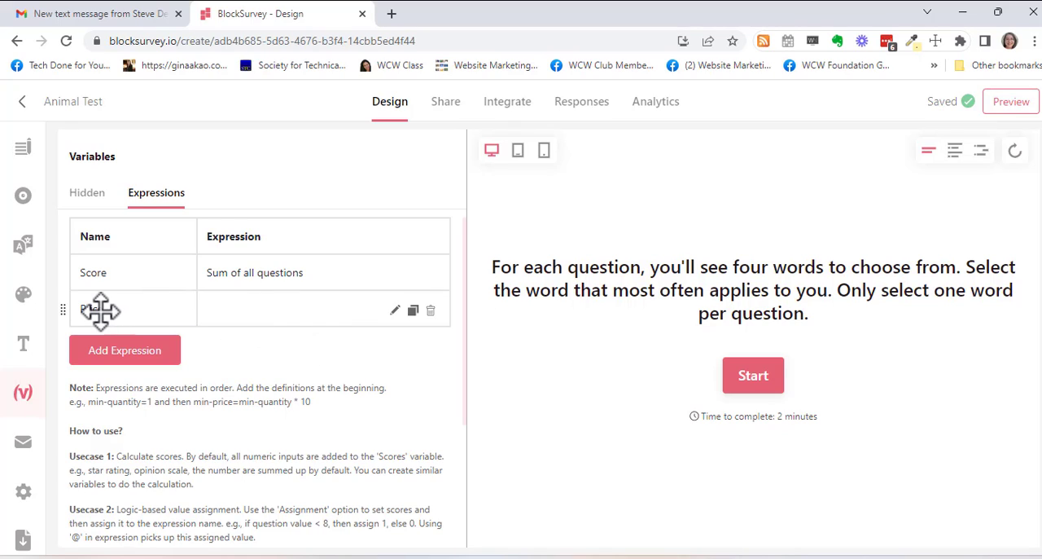
pyautogui.scroll(-2, 214, 362)
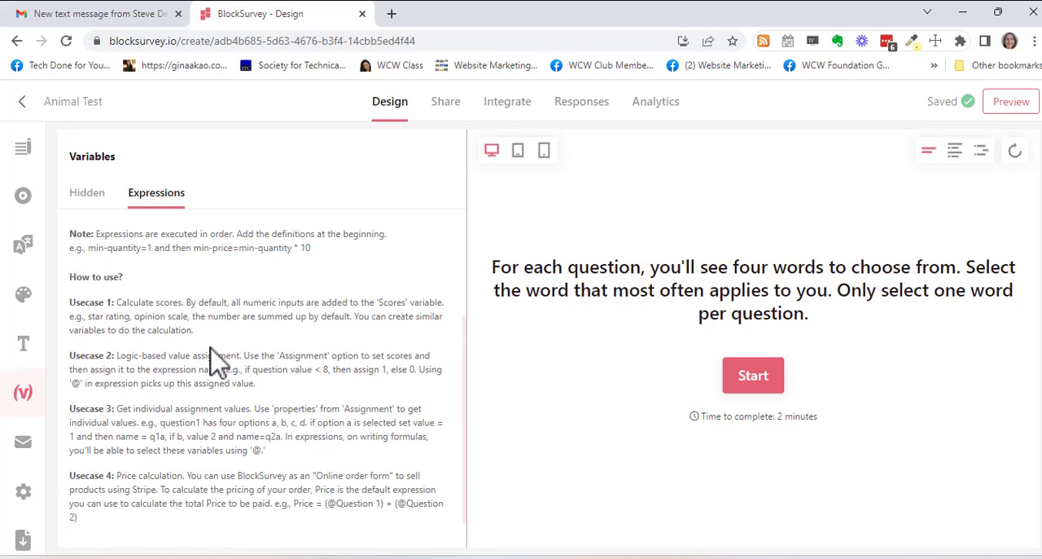
pyautogui.scroll(-1, 175, 307)
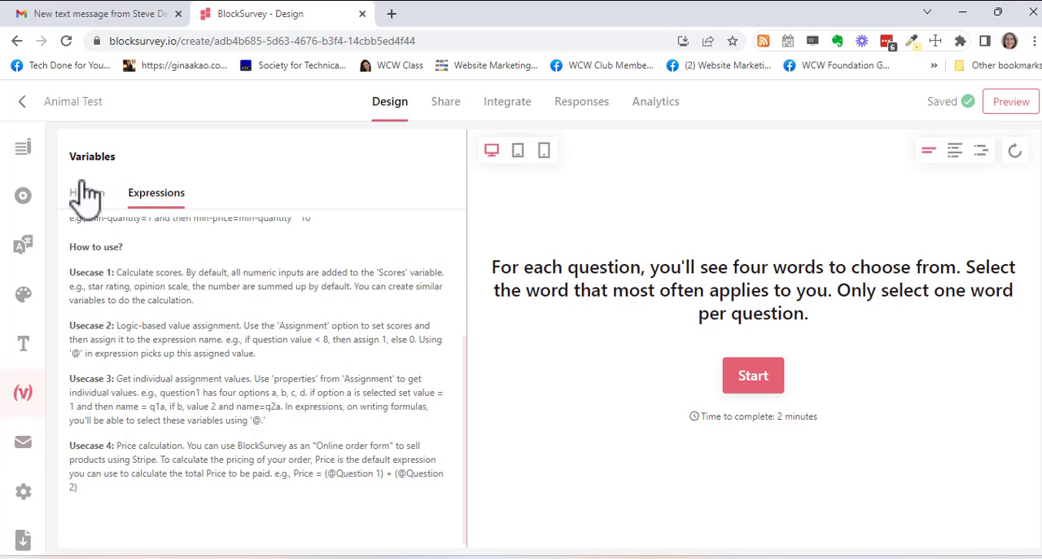
# - Return to the My Items list, open the global template library and look through its categories
pyautogui.click(23, 103)
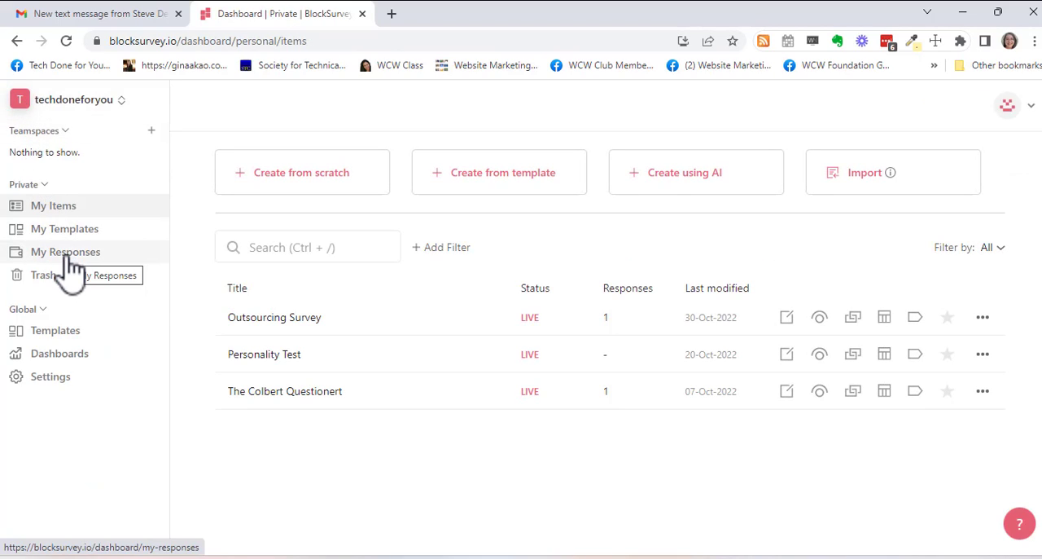
pyautogui.click(71, 334)
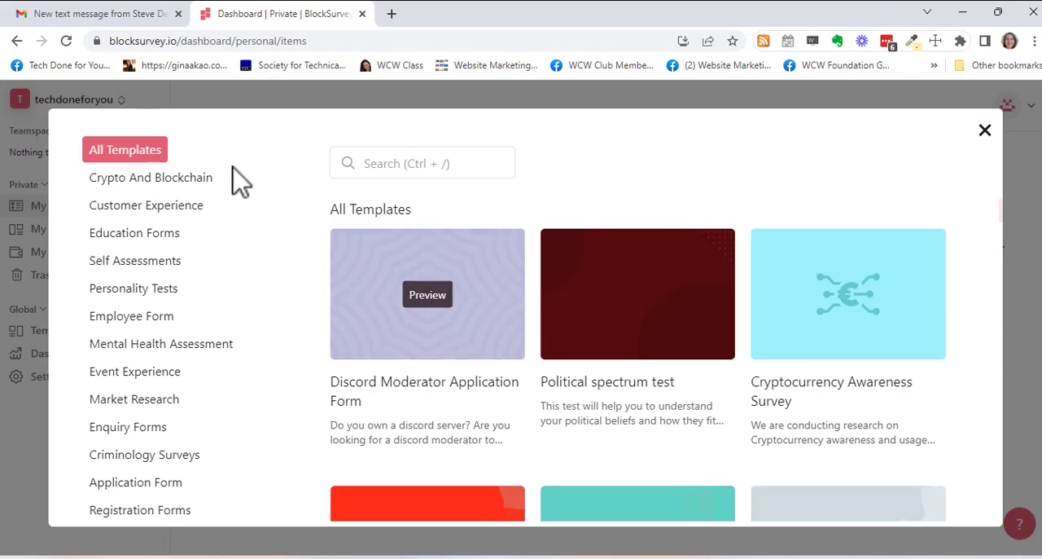
pyautogui.scroll(-3, 183, 460)
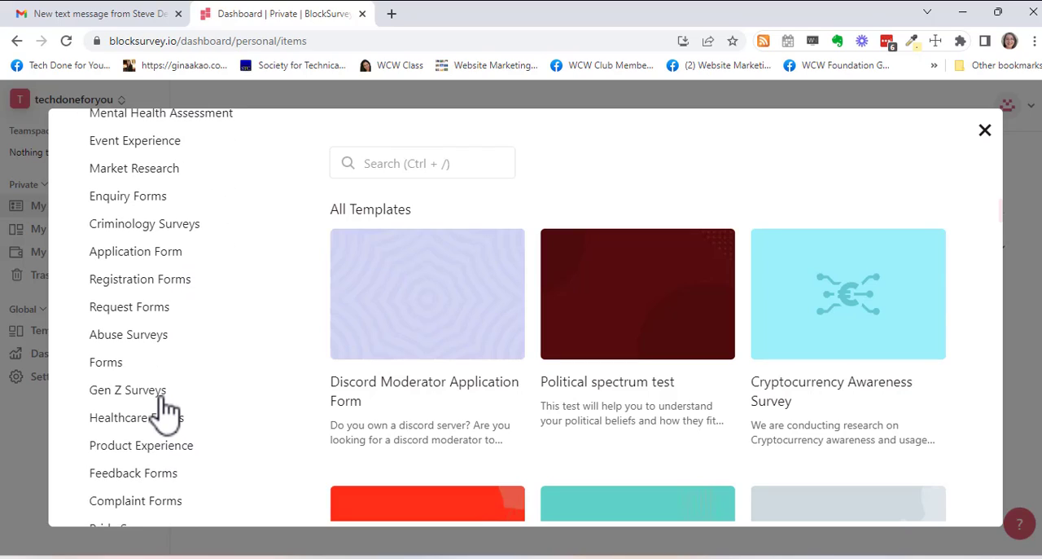